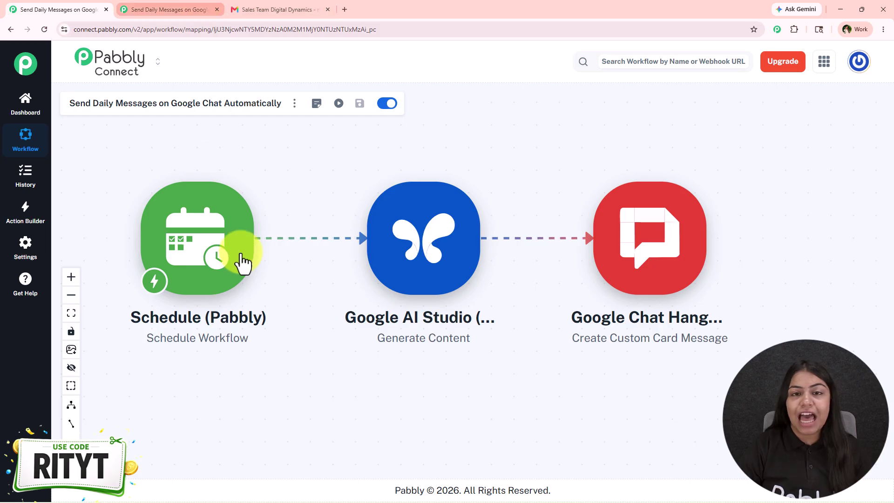
Step: Open the Pabbly Connect website at pabbly.com/connect in a new browser tab and dismiss the limited-time offer pop-up
{"action": "left_click", "coordinate": [165, 8]}
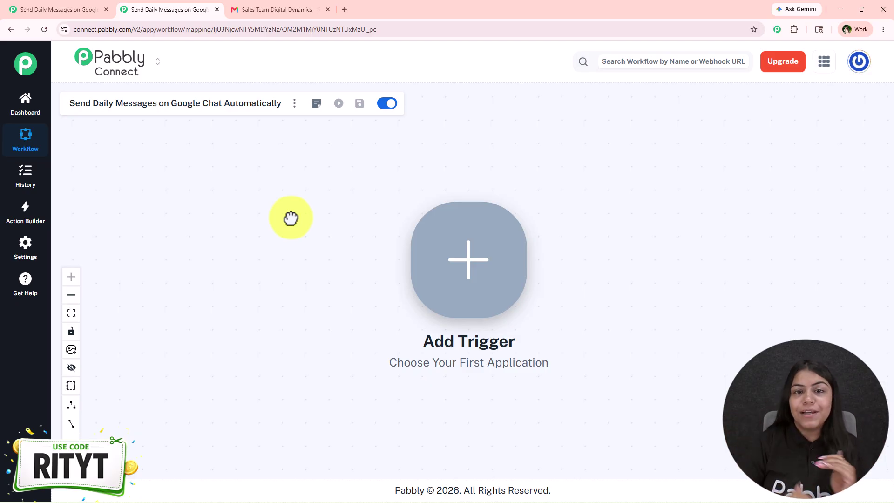
{"action": "left_click", "coordinate": [345, 10]}
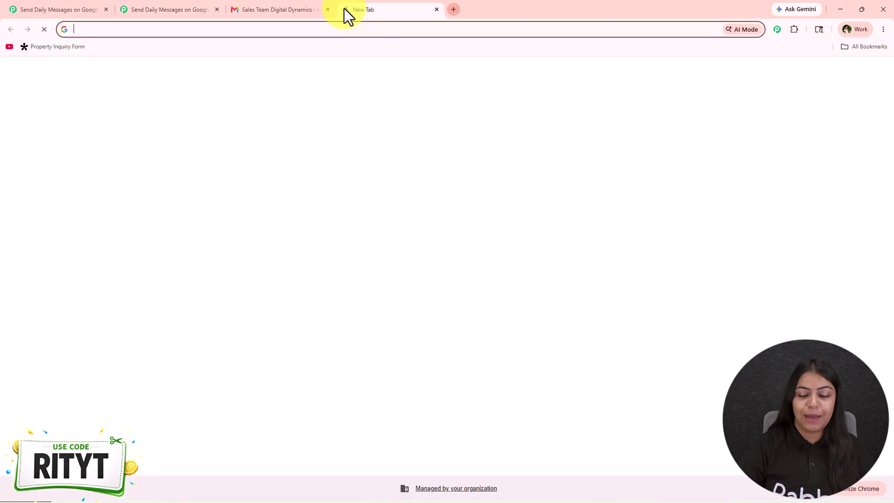
{"action": "type", "text": "pabbly.com/connect"}
{"action": "key", "text": "Return"}
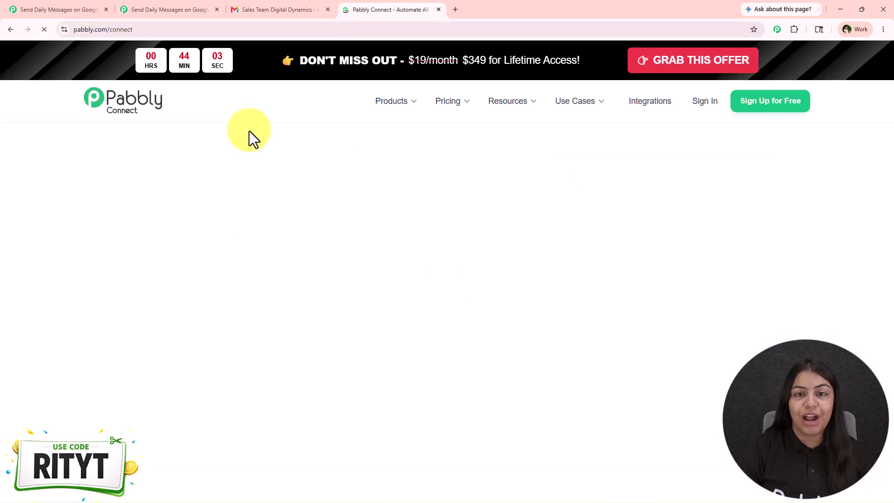
{"action": "left_click_drag", "start_coordinate": [116, 259], "coordinate": [653, 271]}
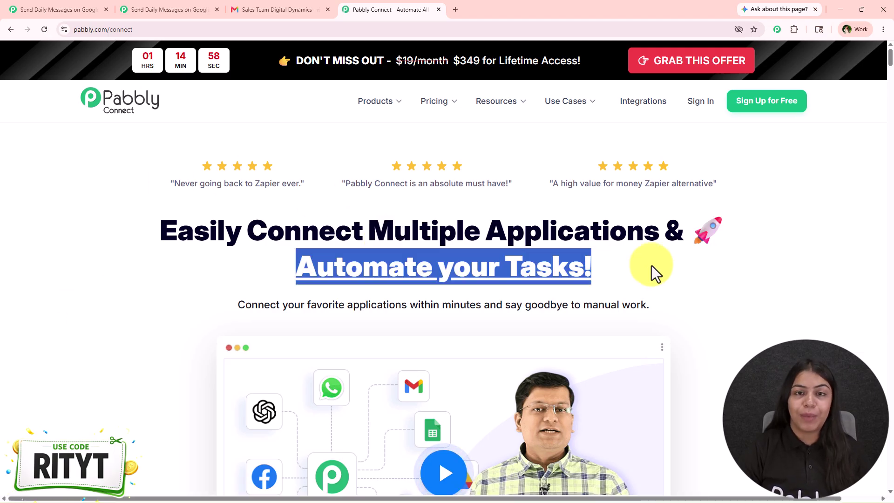
{"action": "left_click", "coordinate": [652, 271]}
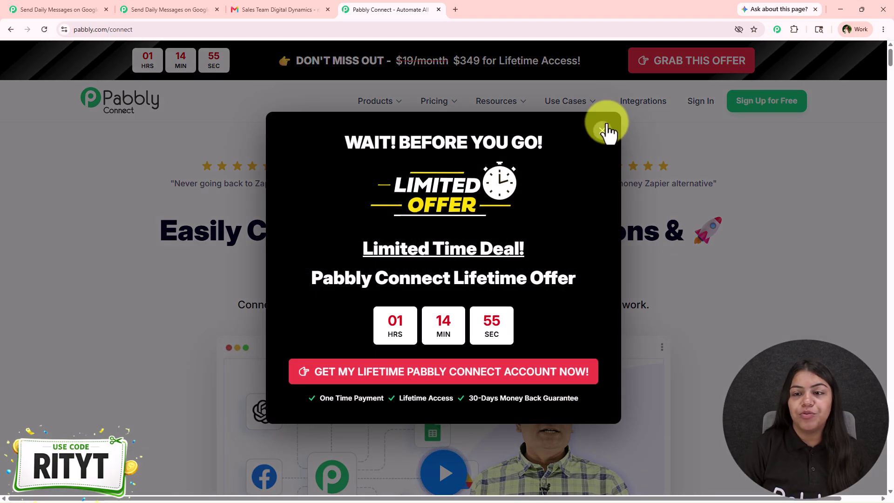
{"action": "left_click", "coordinate": [602, 130]}
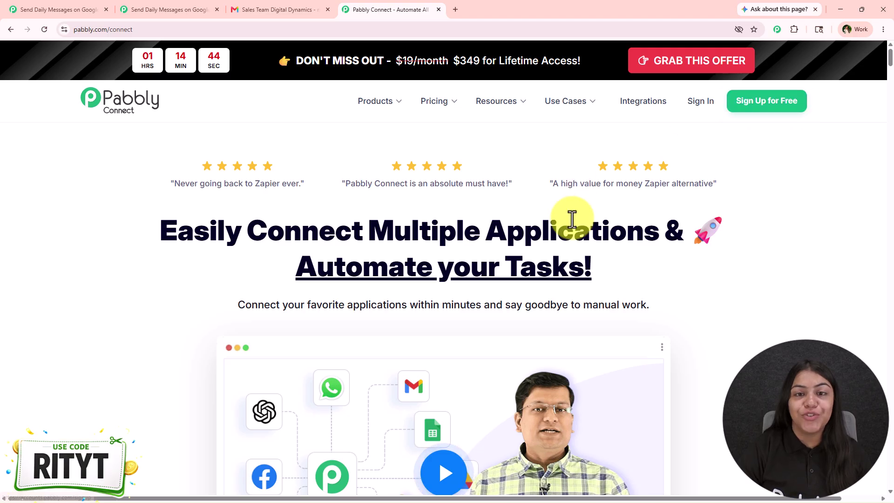
Step: Review the prices and included features of the Pabbly Connect lifetime plans, close both website tabs and return to the empty workflow
{"action": "left_click", "coordinate": [722, 55]}
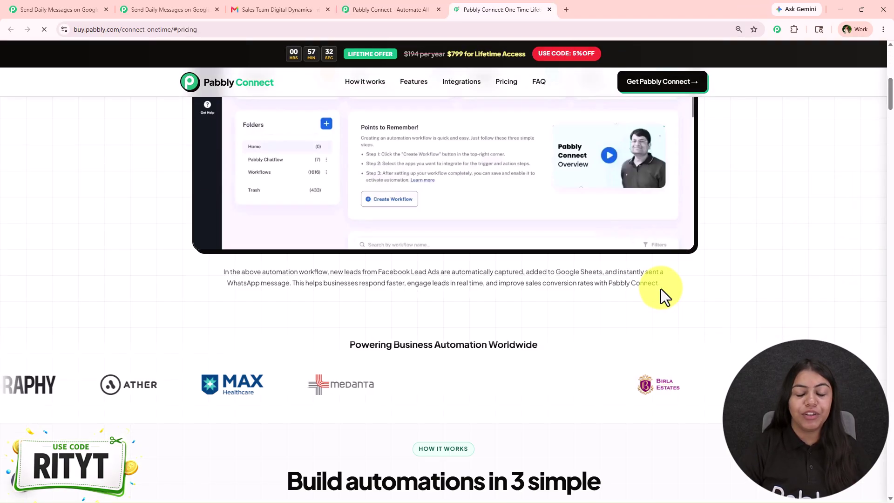
{"action": "scroll", "coordinate": [660, 289], "scroll_direction": "down", "scroll_amount": 5}
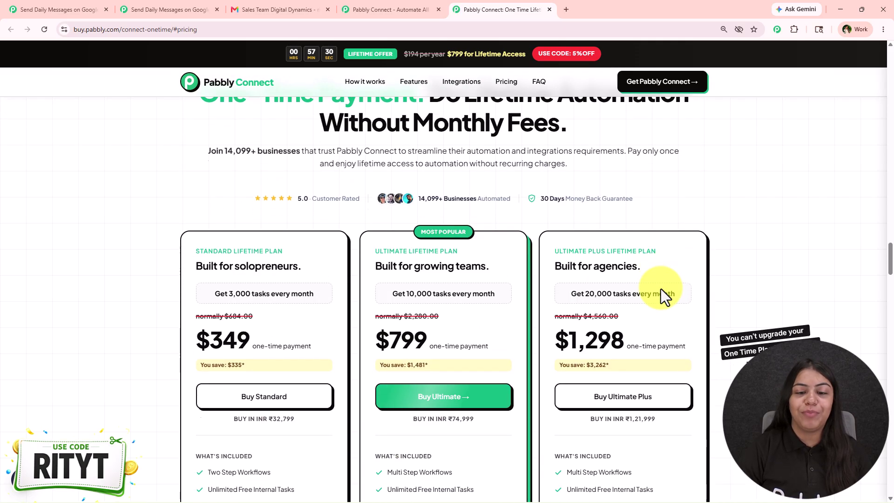
{"action": "scroll", "coordinate": [660, 289], "scroll_direction": "down", "scroll_amount": 2}
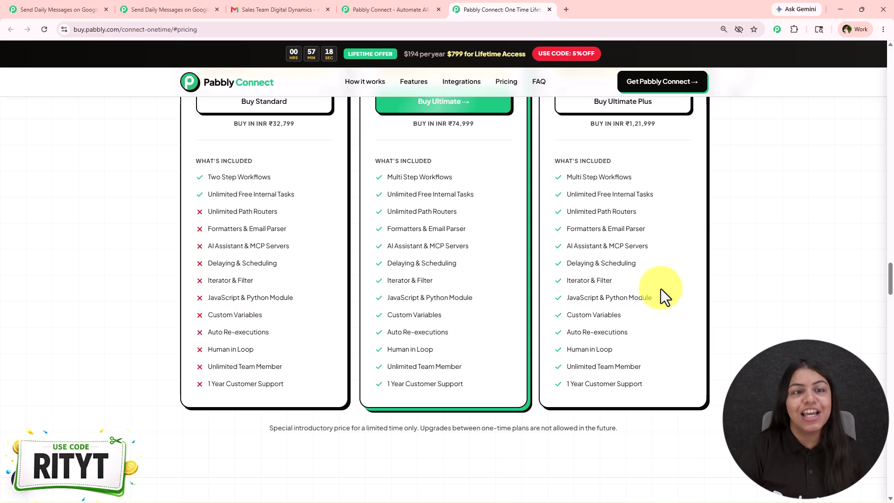
{"action": "left_click", "coordinate": [548, 9]}
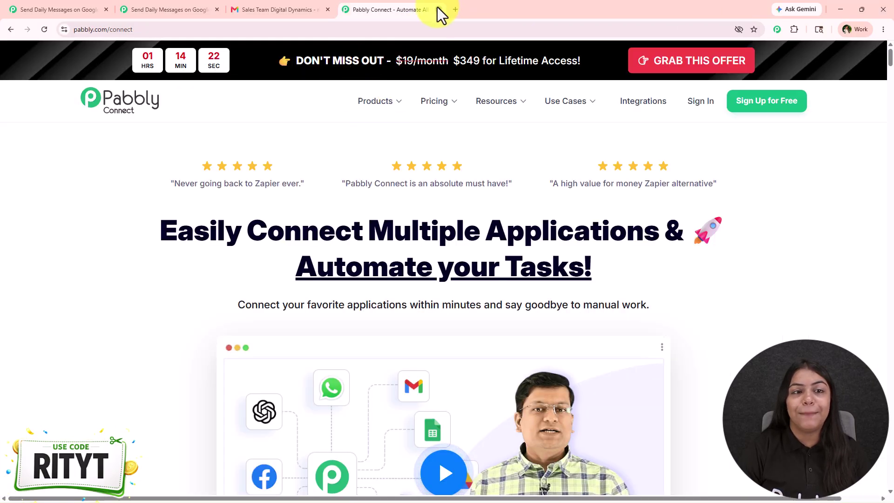
{"action": "left_click", "coordinate": [438, 10]}
{"action": "left_click", "coordinate": [145, 8]}
Step: Set Schedule (Pabbly) as the workflow's trigger with the Schedule Workflow event and connect it
{"action": "left_click_drag", "start_coordinate": [666, 238], "coordinate": [405, 211]}
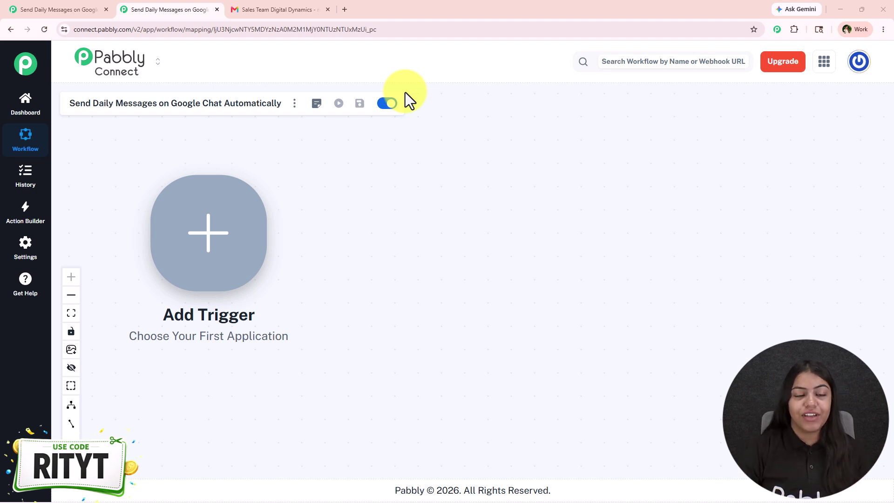
{"action": "left_click", "coordinate": [239, 196]}
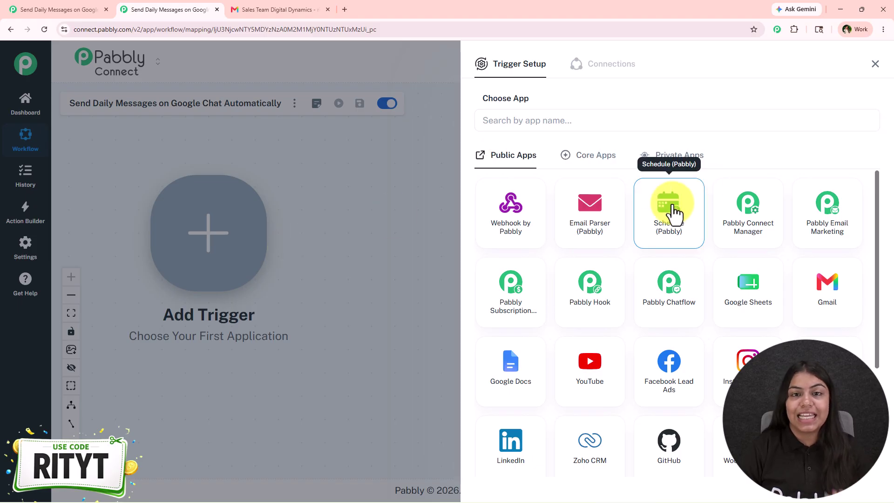
{"action": "left_click", "coordinate": [674, 214]}
{"action": "left_click", "coordinate": [577, 181]}
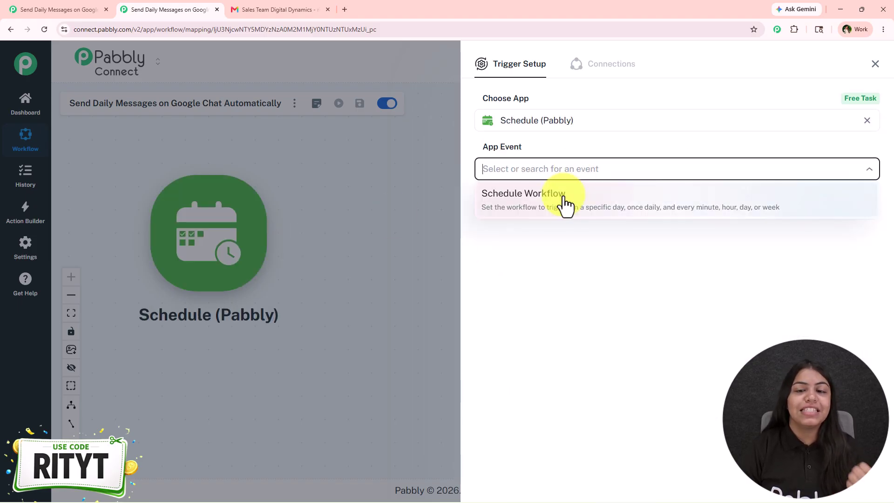
{"action": "left_click", "coordinate": [561, 204]}
{"action": "left_click", "coordinate": [502, 205]}
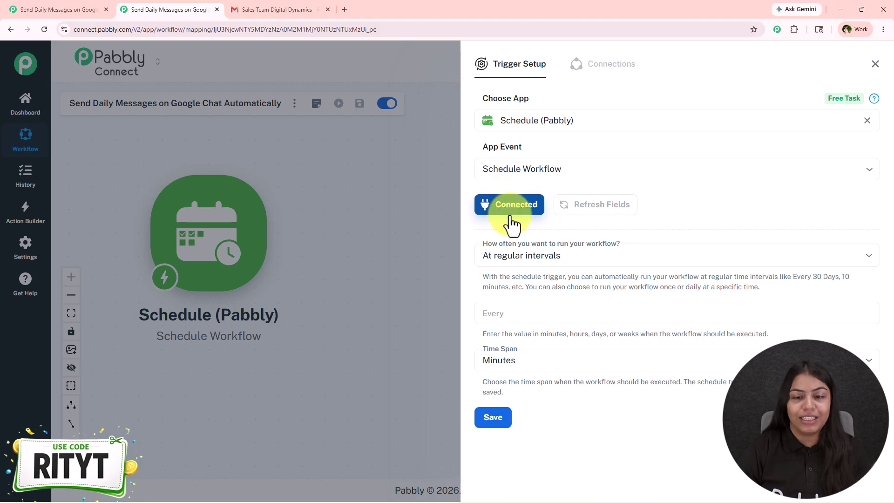
Step: Set the schedule trigger to run every day at 09:00 AM, save it and close its setup
{"action": "left_click", "coordinate": [547, 262]}
{"action": "left_click", "coordinate": [550, 332]}
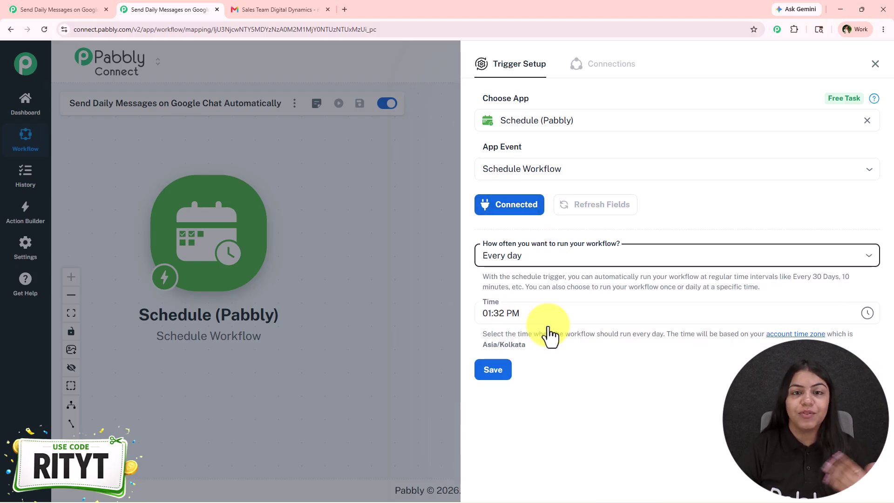
{"action": "left_click", "coordinate": [866, 315]}
{"action": "left_click", "coordinate": [864, 316]}
{"action": "left_click", "coordinate": [866, 318]}
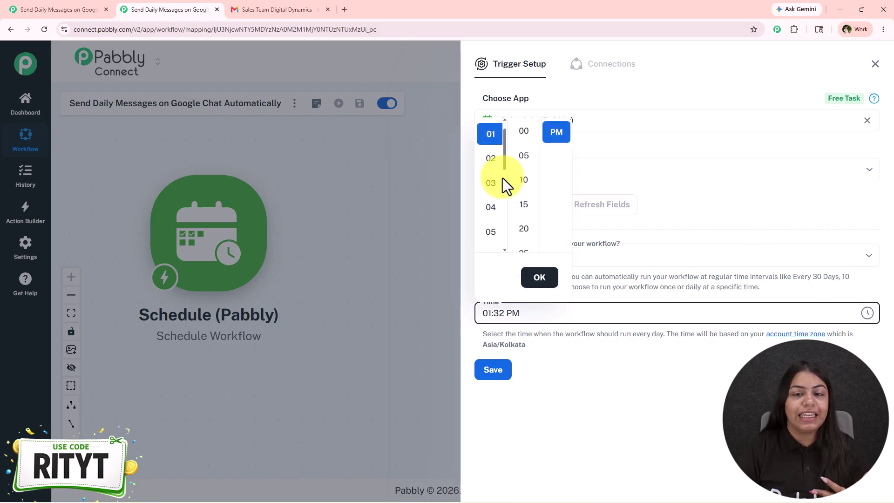
{"action": "scroll", "coordinate": [494, 200], "scroll_direction": "up", "scroll_amount": 1}
{"action": "scroll", "coordinate": [494, 212], "scroll_direction": "down", "scroll_amount": 5}
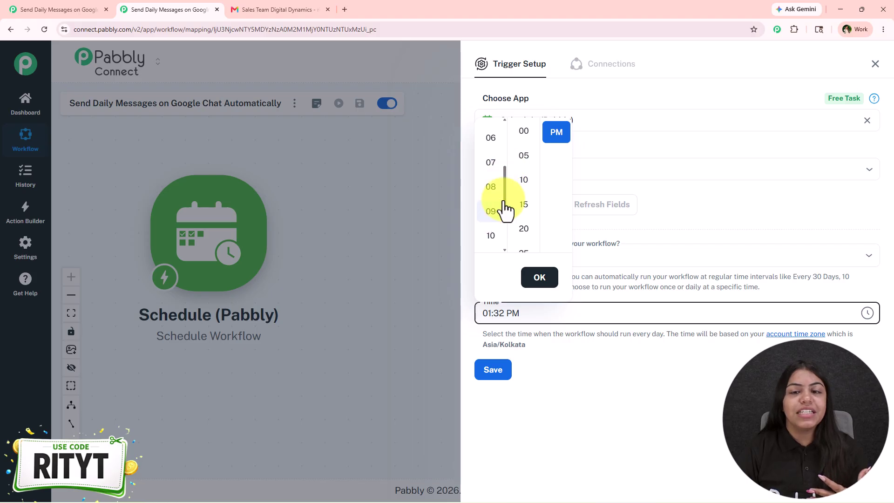
{"action": "left_click", "coordinate": [491, 211]}
{"action": "left_click", "coordinate": [523, 137]}
{"action": "left_click", "coordinate": [554, 143]}
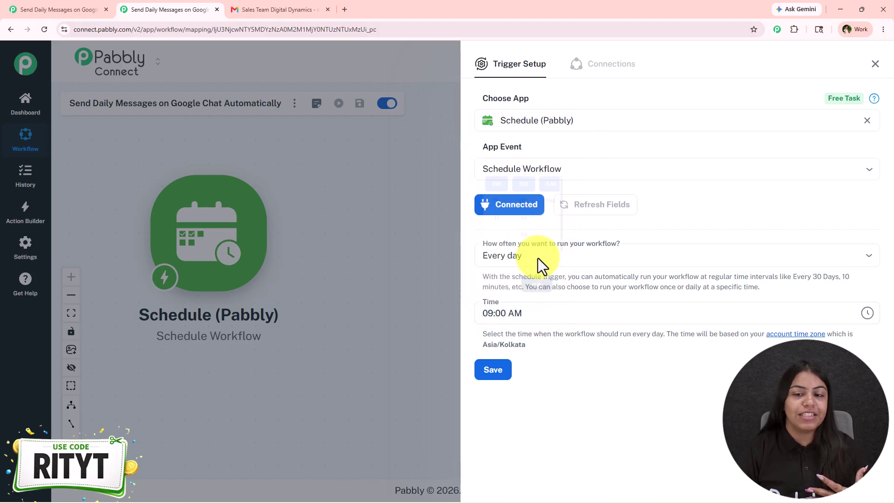
{"action": "left_click", "coordinate": [492, 372]}
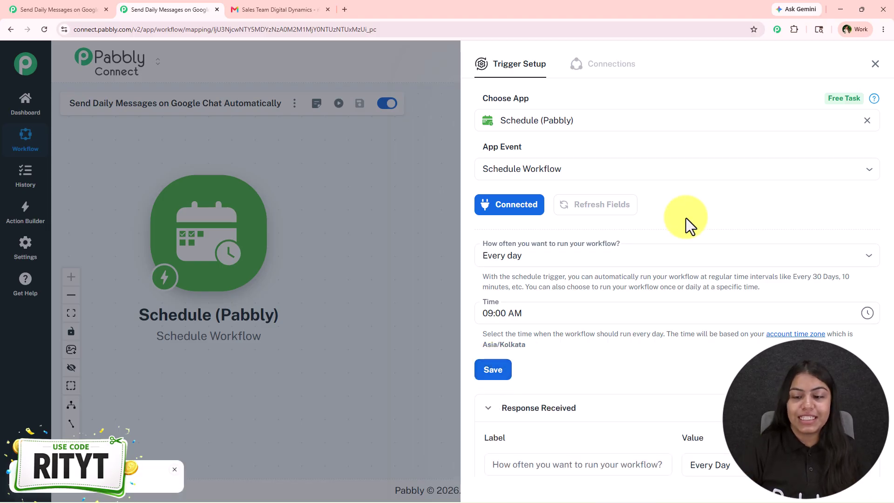
{"action": "scroll", "coordinate": [792, 280], "scroll_direction": "down", "scroll_amount": 2}
{"action": "left_click", "coordinate": [875, 64]}
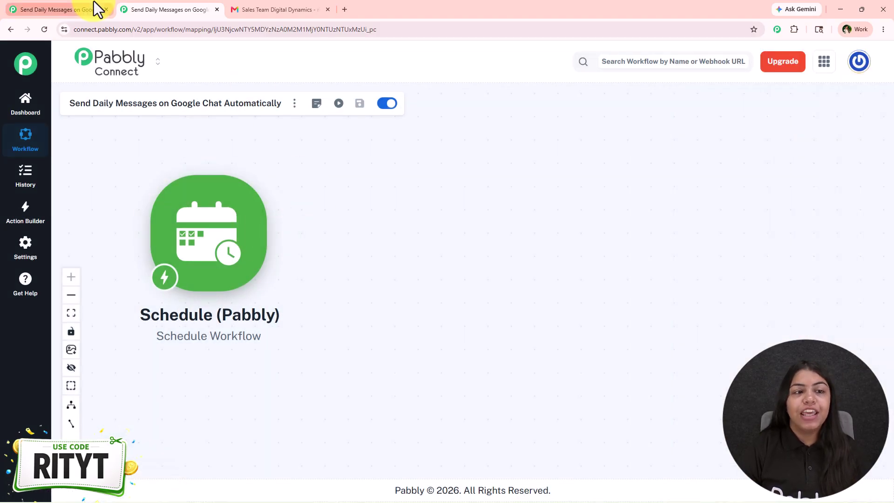
Step: Copy the whole daily motivational message prompt from the Google AI Studio action in the finished workflow and return to the new workflow
{"action": "left_click", "coordinate": [96, 9]}
{"action": "left_click", "coordinate": [395, 284]}
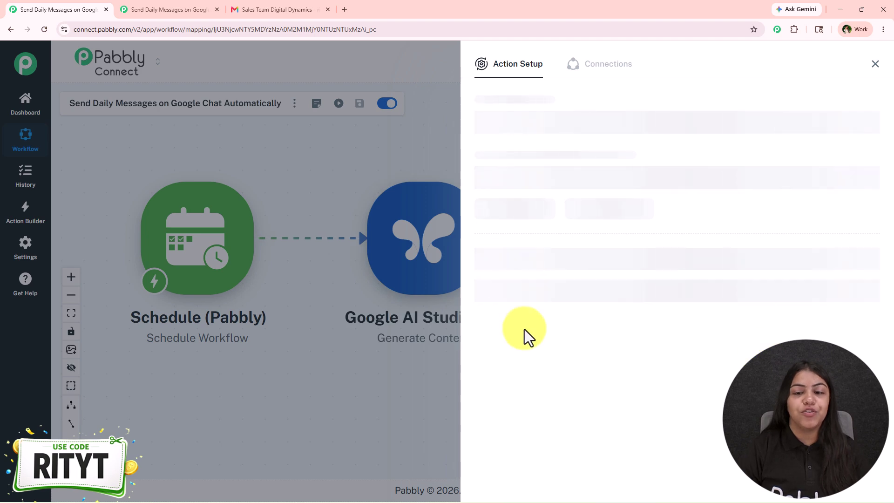
{"action": "left_click", "coordinate": [583, 261]}
{"action": "type", "text": "You are writing a daily motivational message for a company team on Google Chat. Output Requirements: -Output only the message text in HTML. -Use ONLY these HTML tags: <br> and <b>. -Do NOT include newline characters (\\n) or any other HTML tags. -Start with: Good Morning Team! (include emojis) -Then include one short motivational quote (no author name). -Add 1–2 energetic lines about teamwork, positivity, or growth. -Bold 2–3 key motivational words or phrases using <b>...</b>. -Keep it professional, uplifting, and short (3–4 lines max). -Do not include links, markdown, code blocks, or any tags other than <br> and <b>. -Return ONLY the final HTML message string — nothing else."}
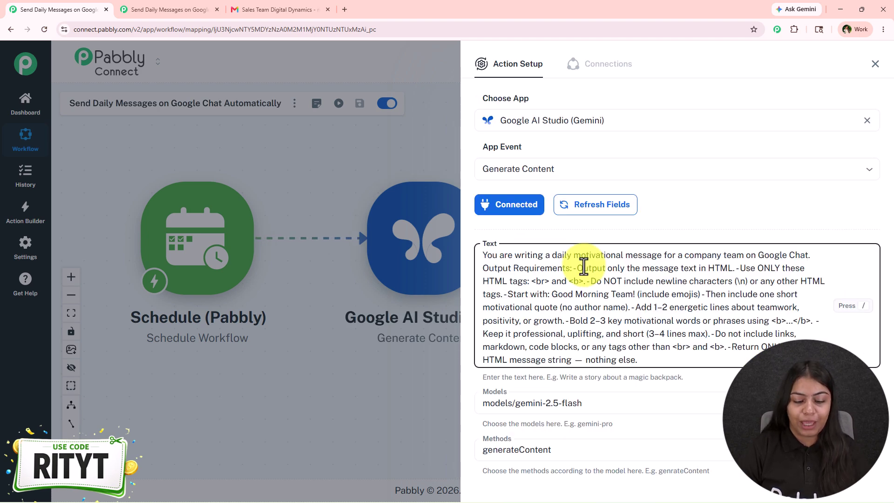
{"action": "key", "text": "ctrl+a"}
{"action": "left_click", "coordinate": [177, 9]}
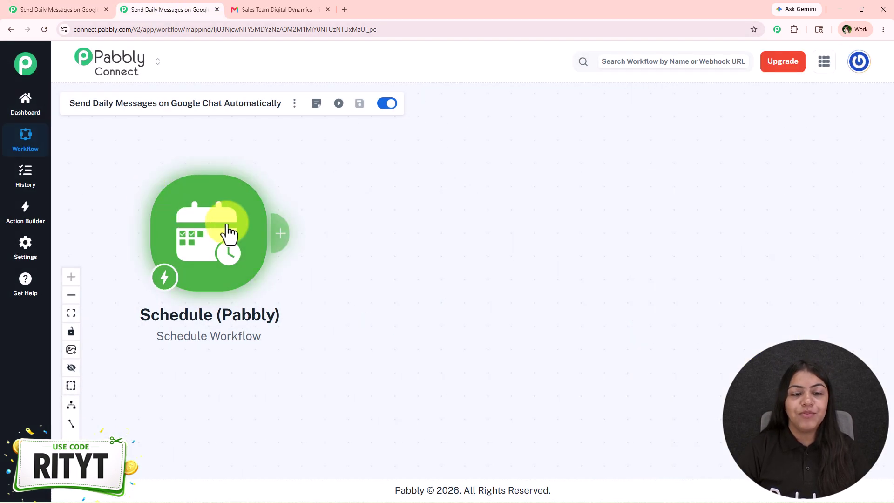
Step: Add a Google AI Studio (Gemini) action after the schedule trigger with the Generate Content event
{"action": "left_click", "coordinate": [281, 235]}
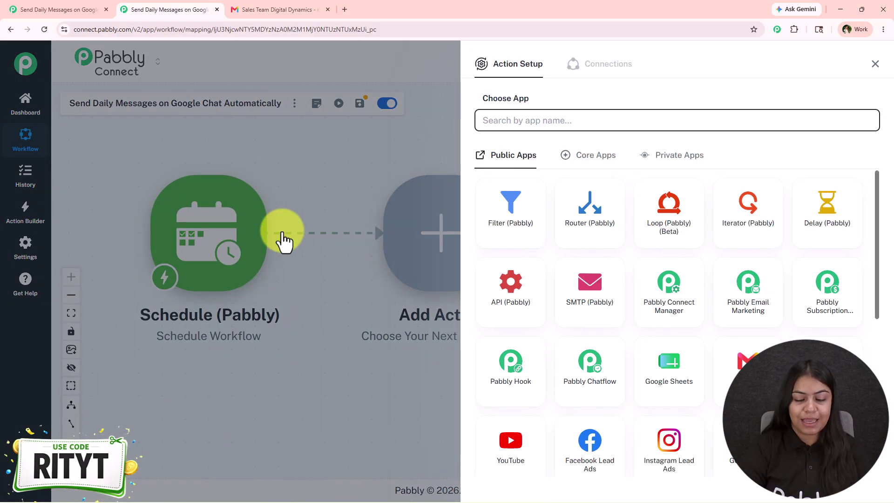
{"action": "type", "text": "Gemini"}
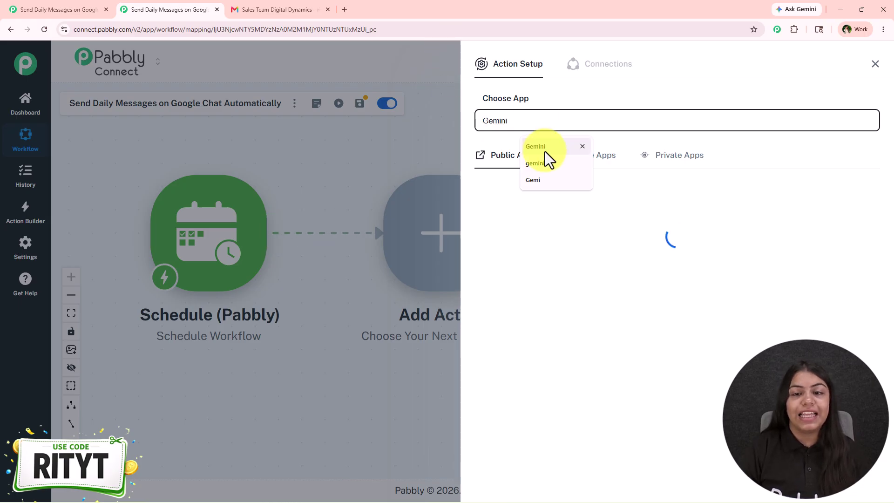
{"action": "left_click", "coordinate": [545, 149]}
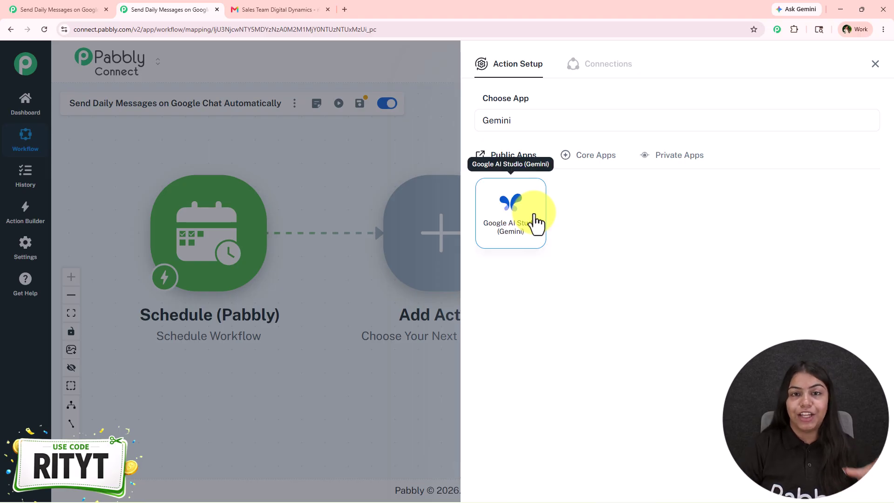
{"action": "left_click", "coordinate": [535, 213]}
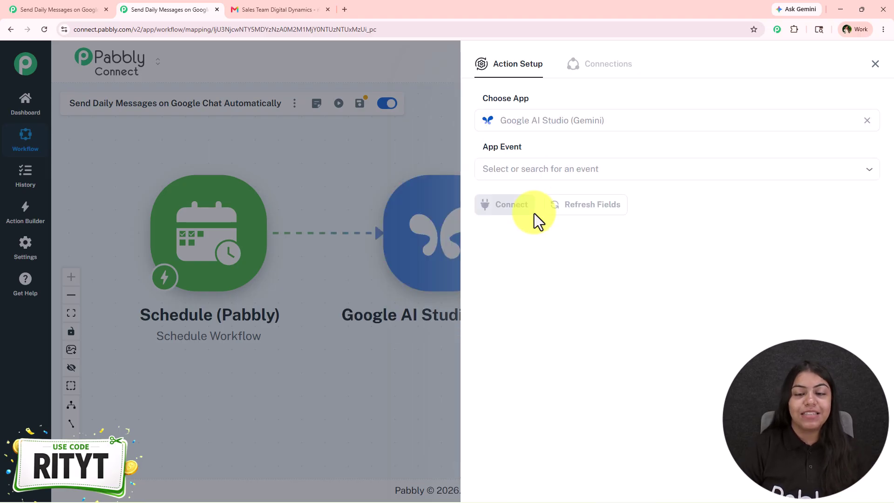
{"action": "left_click", "coordinate": [545, 172]}
{"action": "left_click", "coordinate": [529, 361]}
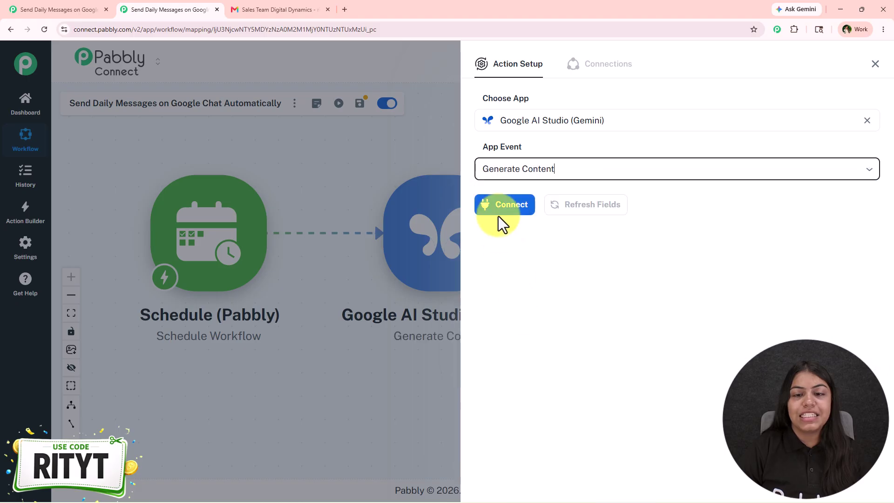
Step: Start adding a new Google AI Studio (Gemini) connection and open the linked Google AI Studio page for obtaining an API key
{"action": "left_click", "coordinate": [499, 211]}
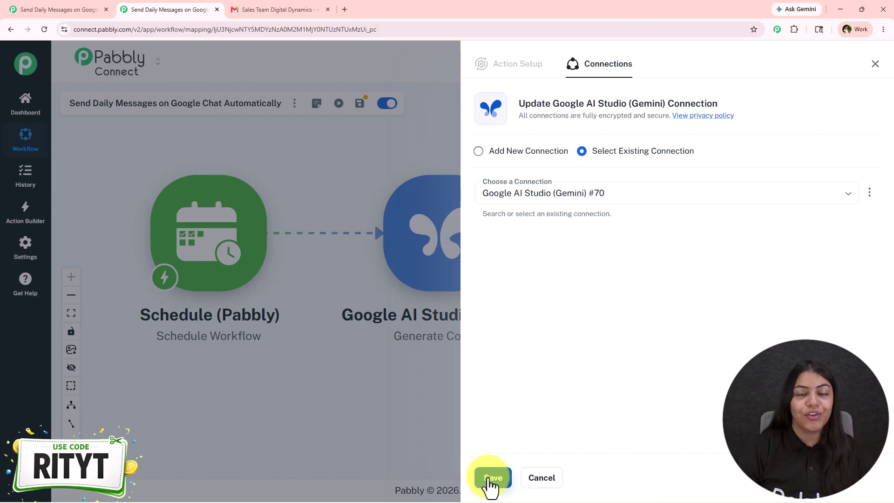
{"action": "left_click", "coordinate": [502, 153]}
{"action": "left_click", "coordinate": [499, 258]}
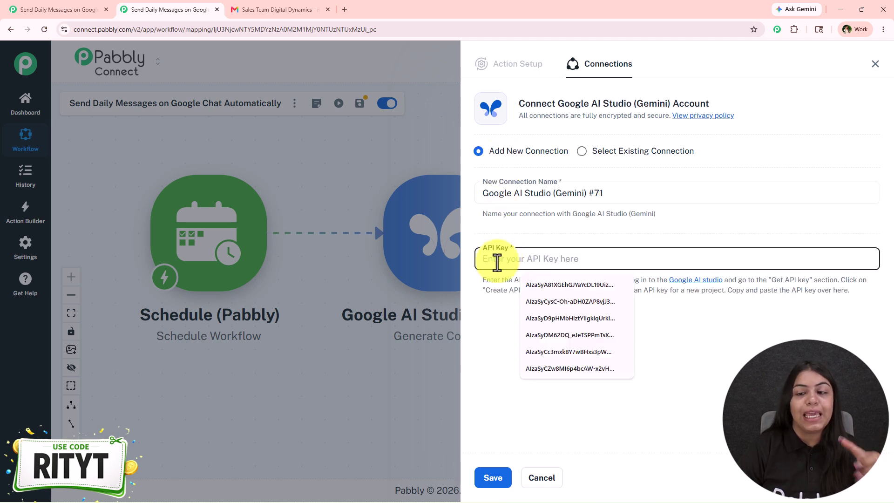
{"action": "left_click", "coordinate": [756, 345]}
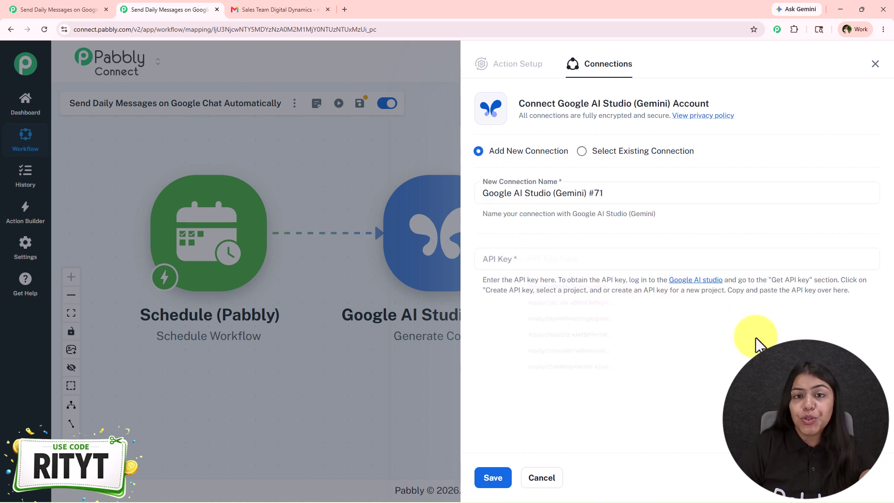
{"action": "left_click", "coordinate": [699, 281]}
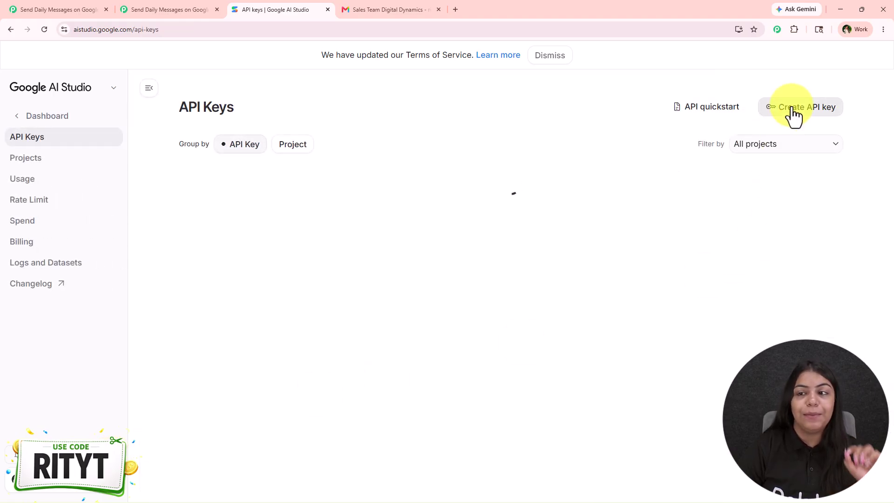
Step: Create a new Gemini API key in the Test project
{"action": "left_click", "coordinate": [792, 109]}
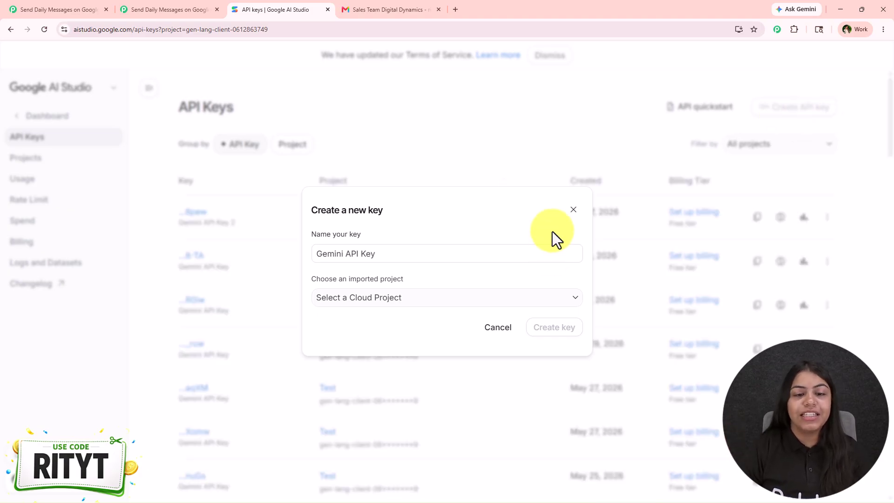
{"action": "left_click", "coordinate": [356, 302]}
{"action": "left_click", "coordinate": [359, 372]}
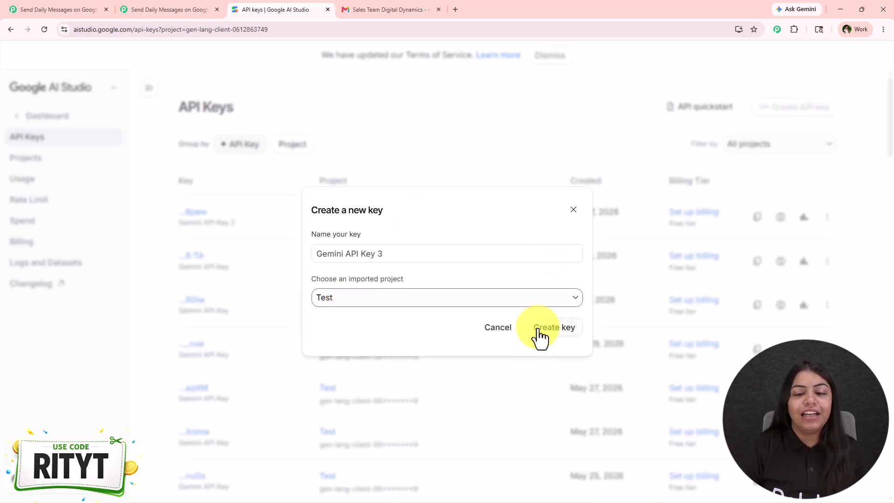
{"action": "left_click", "coordinate": [540, 332]}
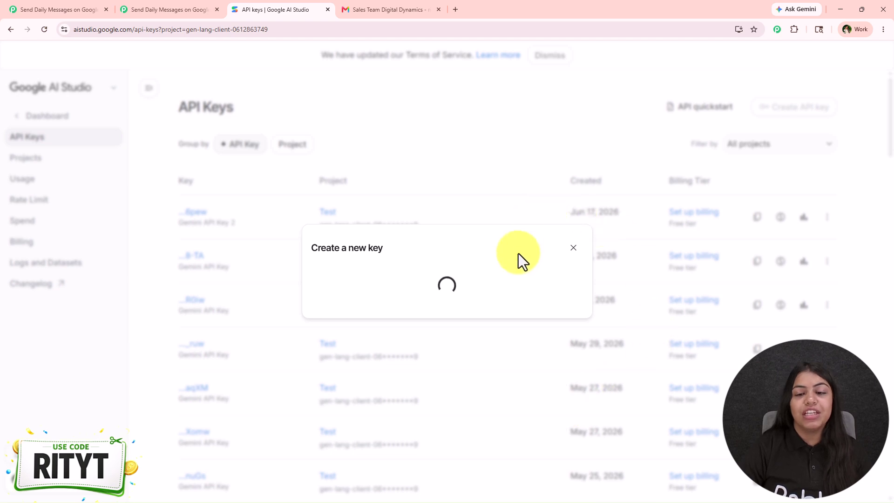
Step: Copy the newly created Gemini API key and paste it into the new Google AI Studio (Gemini) connection's API Key field
{"action": "left_click", "coordinate": [578, 236]}
{"action": "left_click", "coordinate": [168, 10]}
{"action": "left_click", "coordinate": [623, 250]}
{"action": "key", "text": "ctrl+v"}
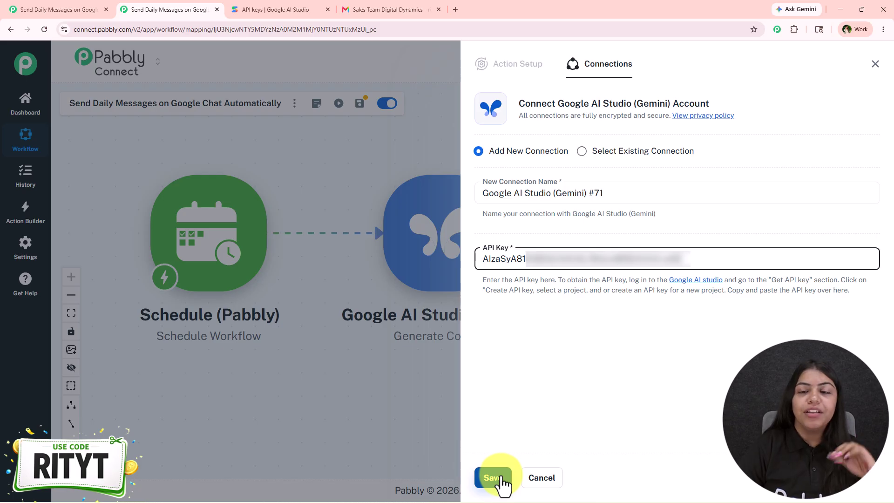
Step: Connect the Gemini action through the existing connection Google AI Studio (Gemini) #70 and save it
{"action": "left_click", "coordinate": [582, 150]}
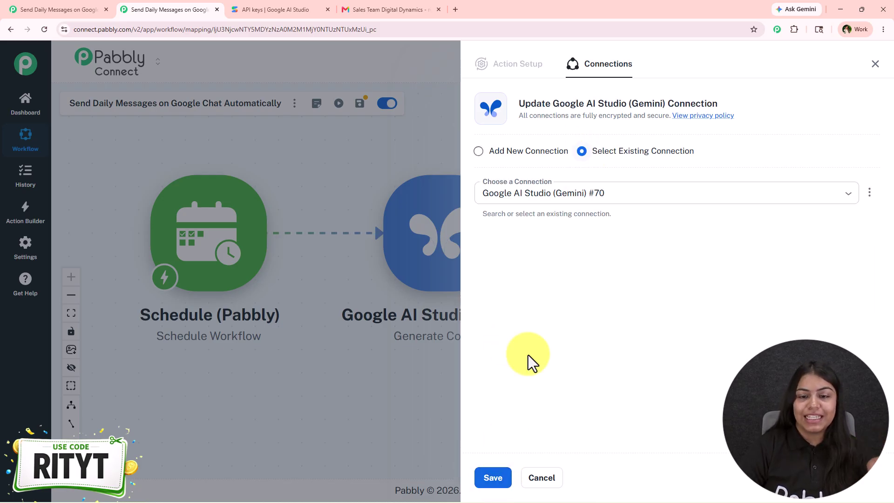
{"action": "left_click", "coordinate": [485, 474]}
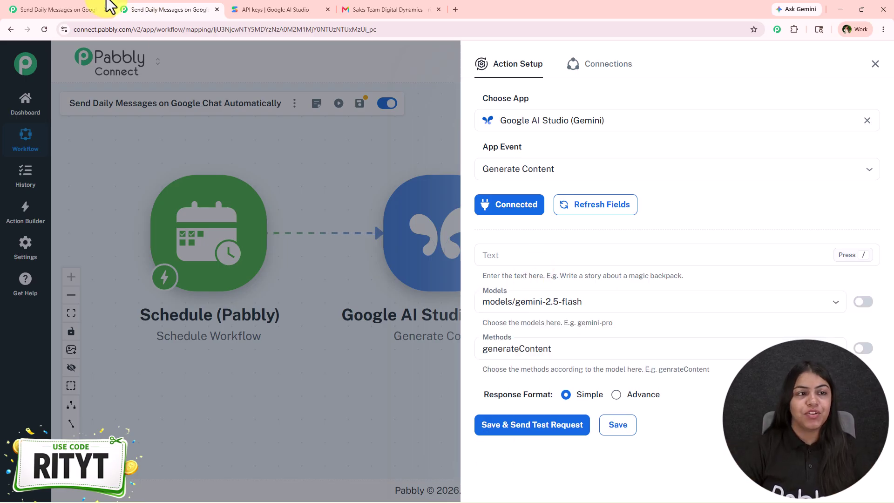
Step: Copy the daily motivational message prompt from the finished workflow and paste it as the Gemini action's text in the new workflow
{"action": "left_click", "coordinate": [94, 9]}
{"action": "key", "text": "ctrl+Tab"}
{"action": "left_click", "coordinate": [514, 251]}
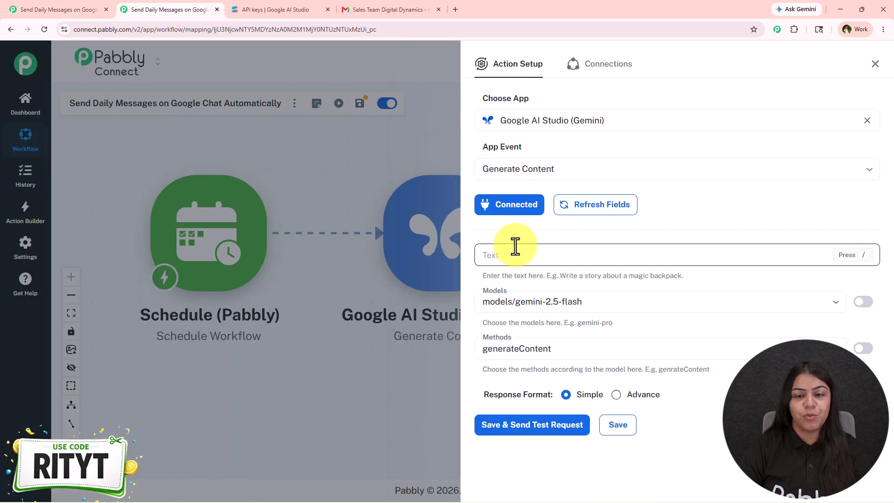
{"action": "key", "text": "ctrl+v"}
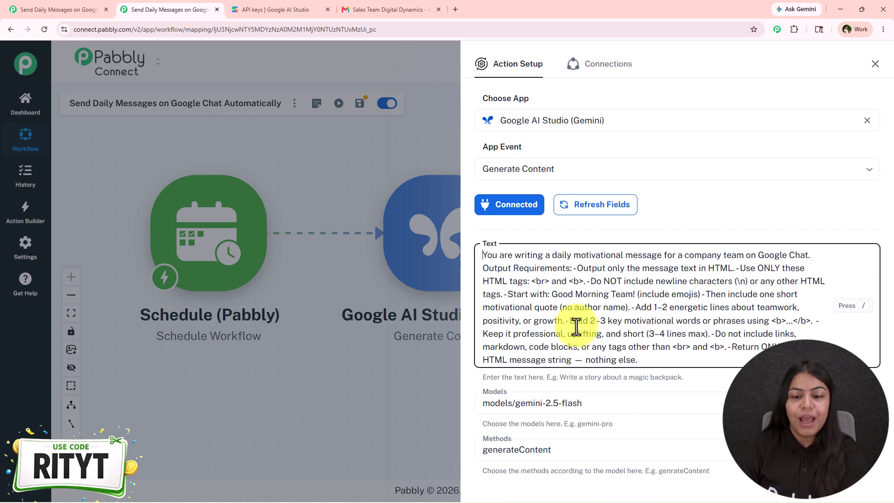
Step: Keep models/gemini-2.5-flash as the Gemini model and choose generateContent as the method
{"action": "scroll", "coordinate": [576, 328], "scroll_direction": "down", "scroll_amount": 2}
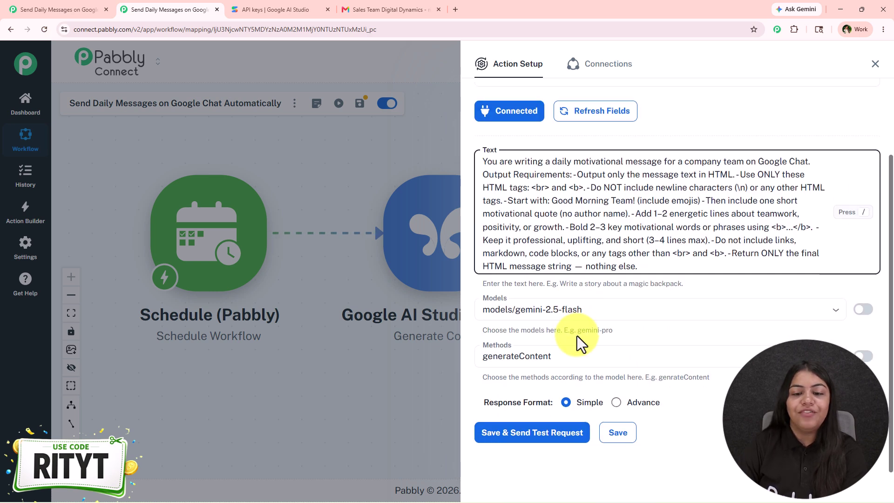
{"action": "left_click", "coordinate": [601, 309]}
{"action": "left_click", "coordinate": [606, 353]}
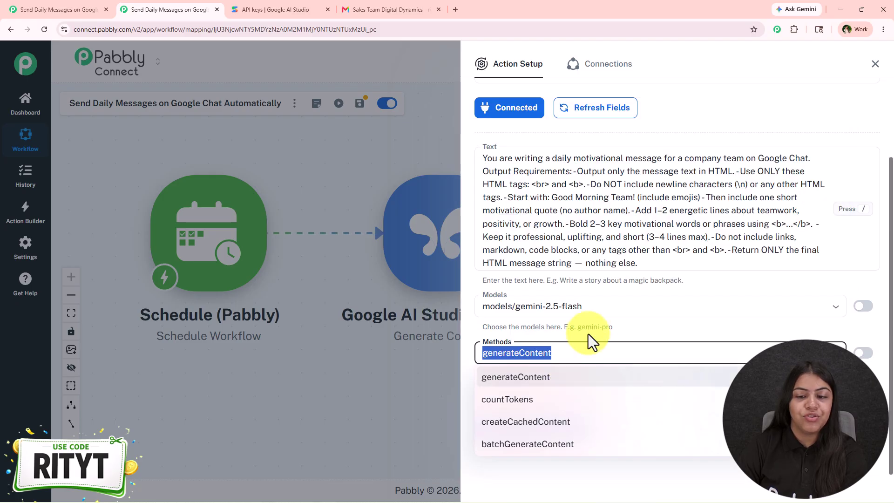
{"action": "left_click", "coordinate": [573, 377]}
Step: Save the Gemini action with a test request, review the generated message in the response, and close the action setup
{"action": "left_click", "coordinate": [532, 435]}
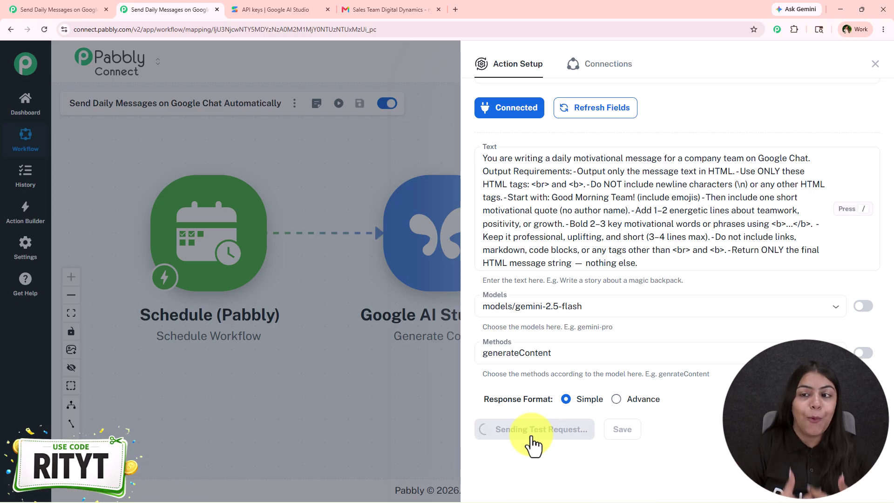
{"action": "scroll", "coordinate": [559, 373], "scroll_direction": "down", "scroll_amount": 3}
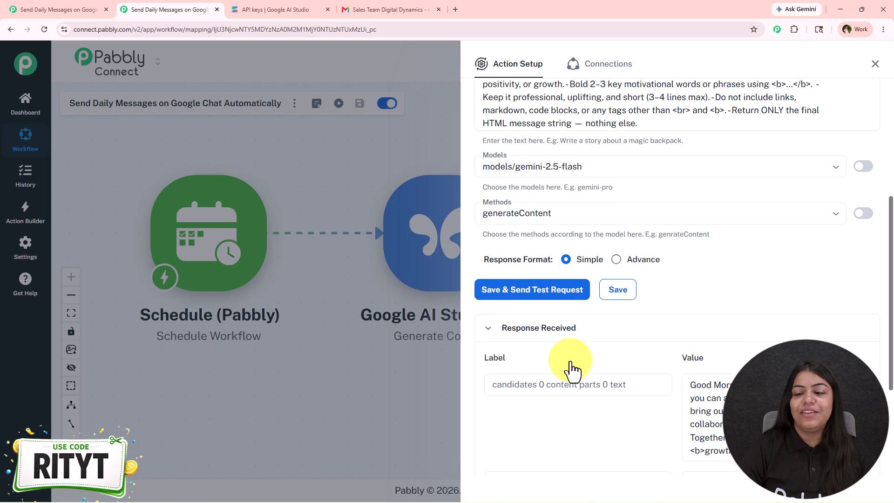
{"action": "scroll", "coordinate": [572, 370], "scroll_direction": "down", "scroll_amount": 3}
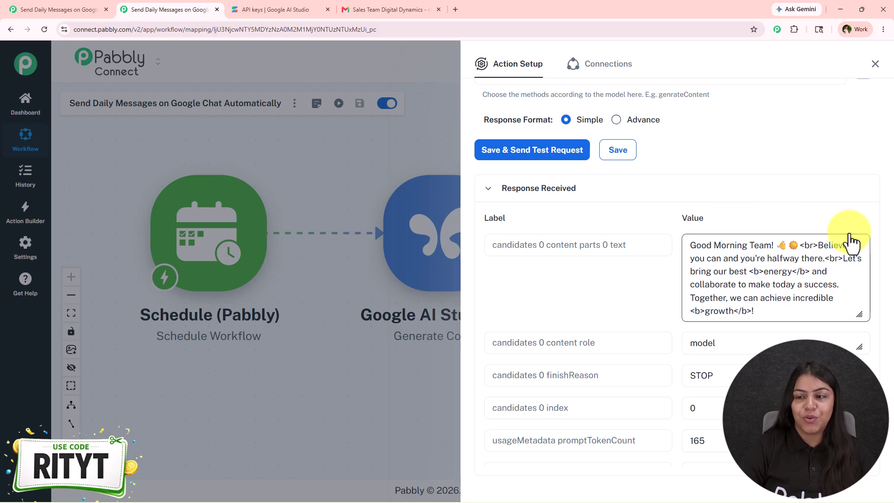
{"action": "scroll", "coordinate": [762, 274], "scroll_direction": "up", "scroll_amount": 6}
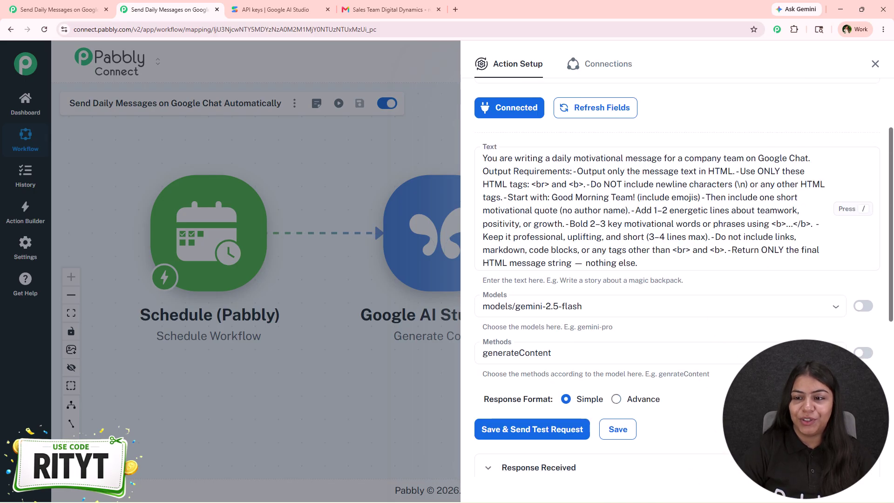
{"action": "left_click", "coordinate": [874, 65]}
Step: Add a Google Chat Hangout action after the Gemini step with the Create Custom Card Message event and connect it
{"action": "left_click_drag", "start_coordinate": [484, 225], "coordinate": [352, 225]}
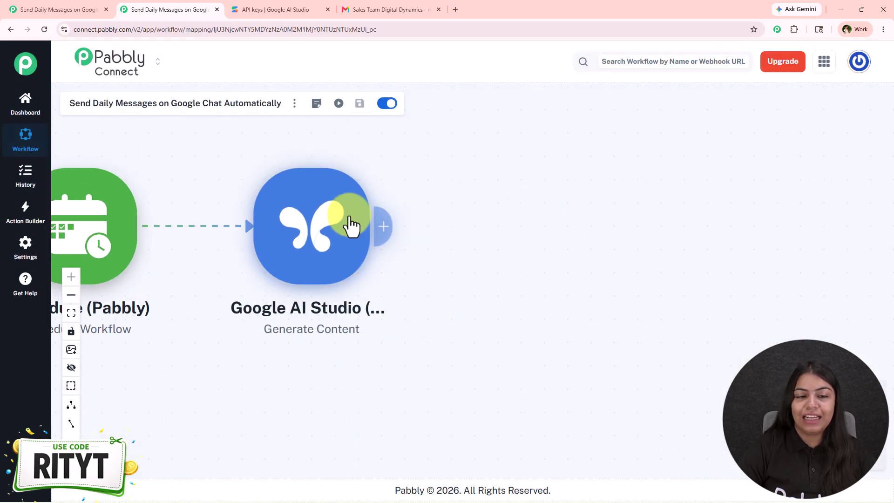
{"action": "left_click", "coordinate": [385, 227]}
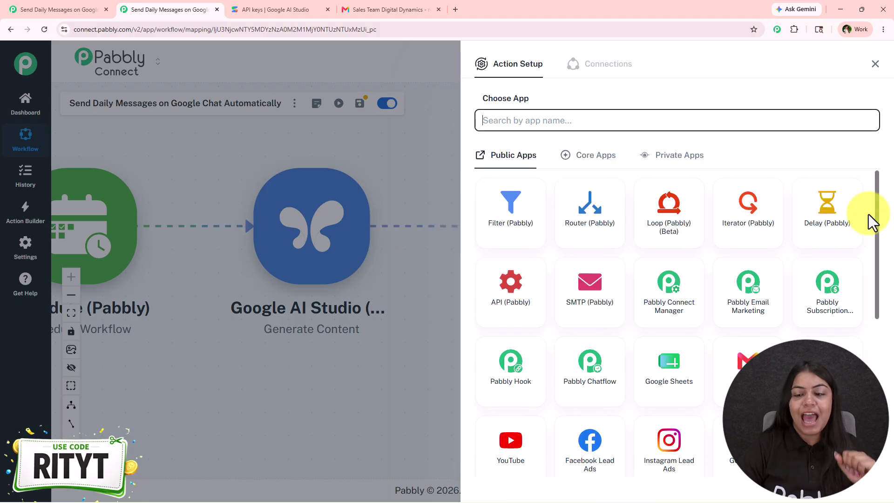
{"action": "left_click", "coordinate": [655, 125]}
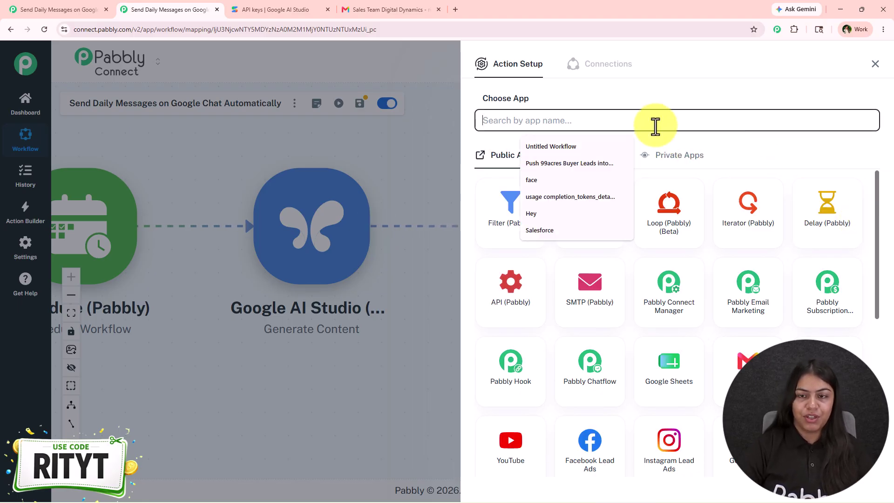
{"action": "type", "text": "Hang"}
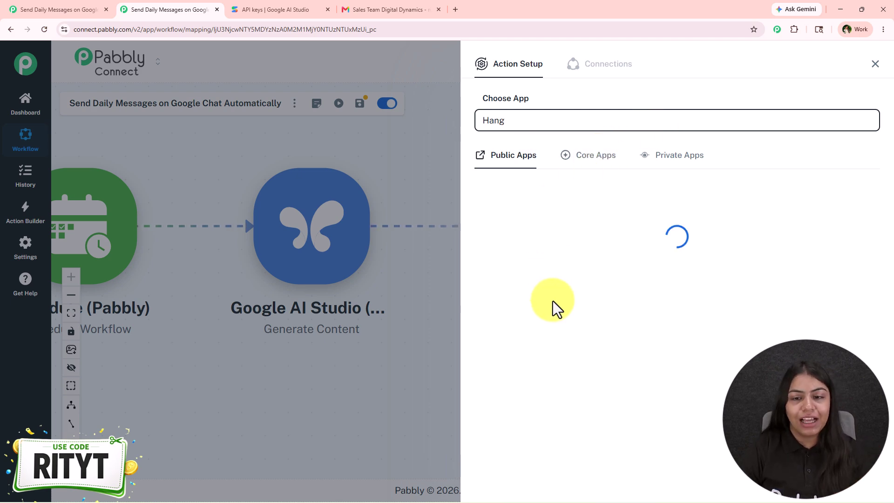
{"action": "left_click", "coordinate": [581, 261]}
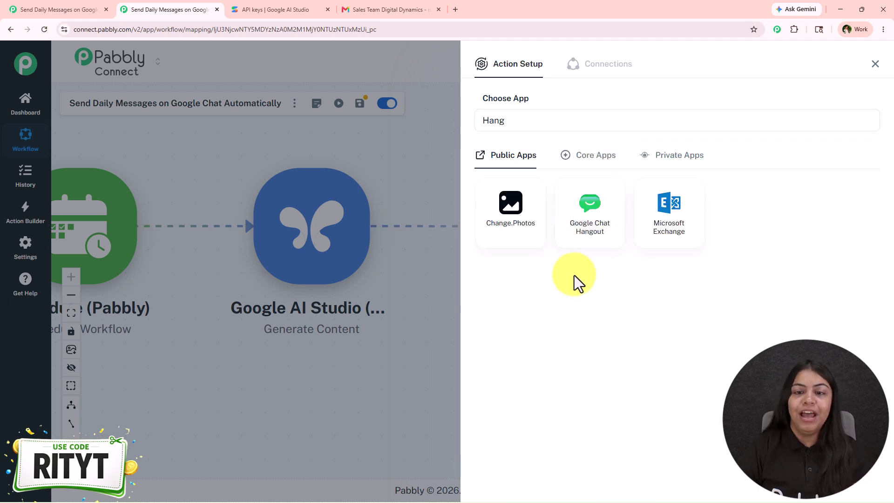
{"action": "left_click", "coordinate": [588, 221]}
{"action": "left_click", "coordinate": [544, 171]}
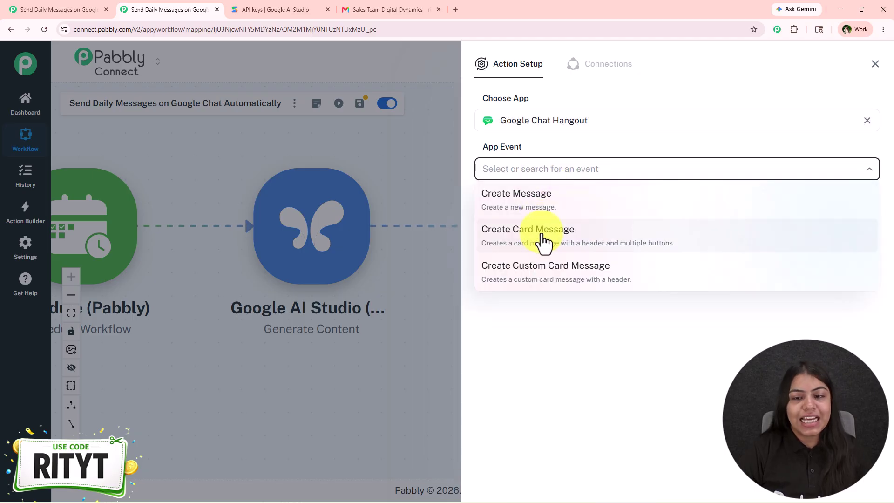
{"action": "left_click", "coordinate": [540, 288]}
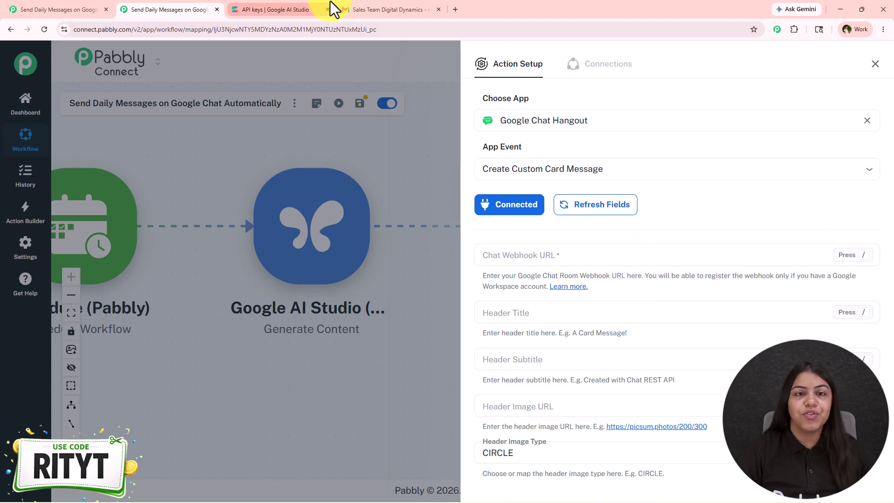
Step: Switch to Google Chat in Gmail and create an incoming webhook named Test for the All Members [Pabbly Tuts] space
{"action": "left_click", "coordinate": [357, 10]}
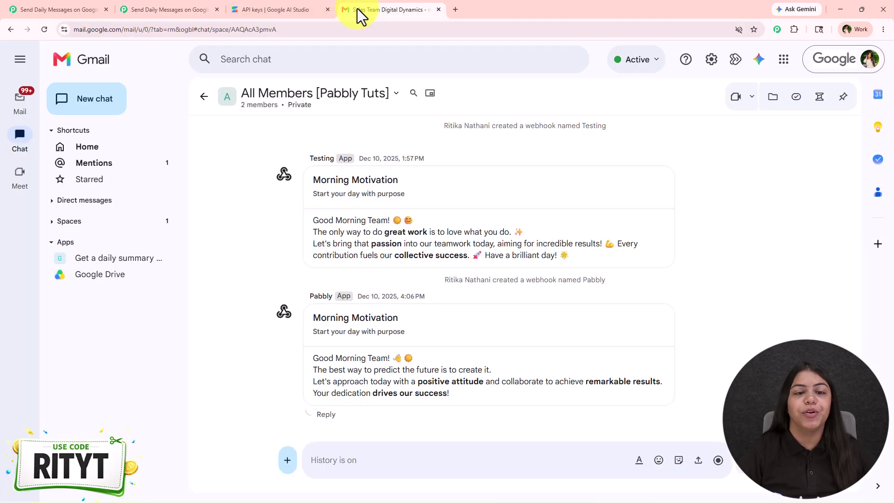
{"action": "left_click", "coordinate": [287, 101]}
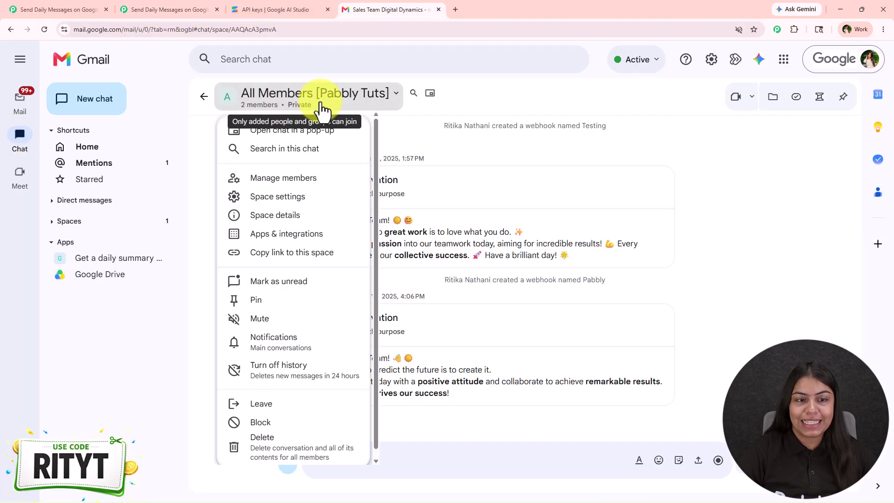
{"action": "left_click", "coordinate": [309, 234]}
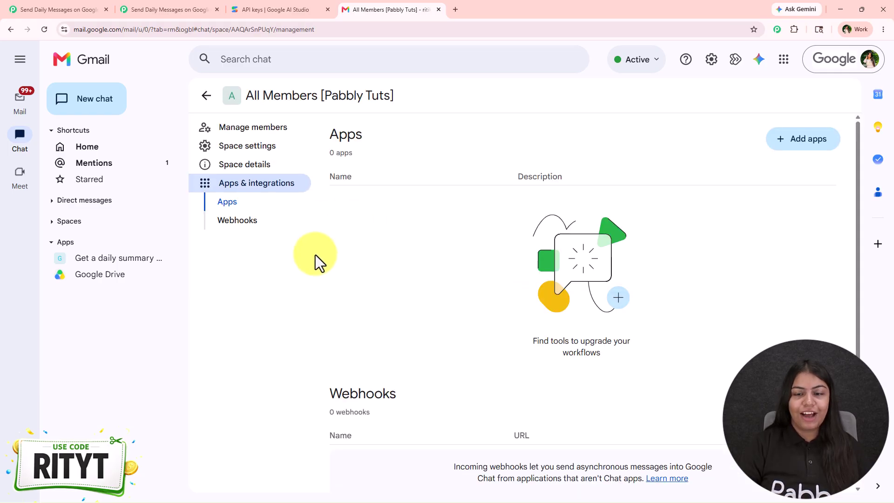
{"action": "left_click", "coordinate": [773, 395]}
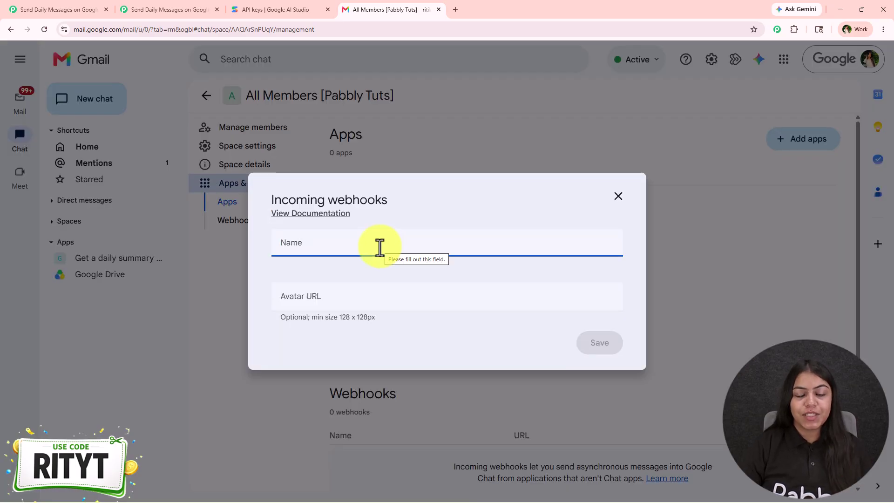
{"action": "type", "text": "Test"}
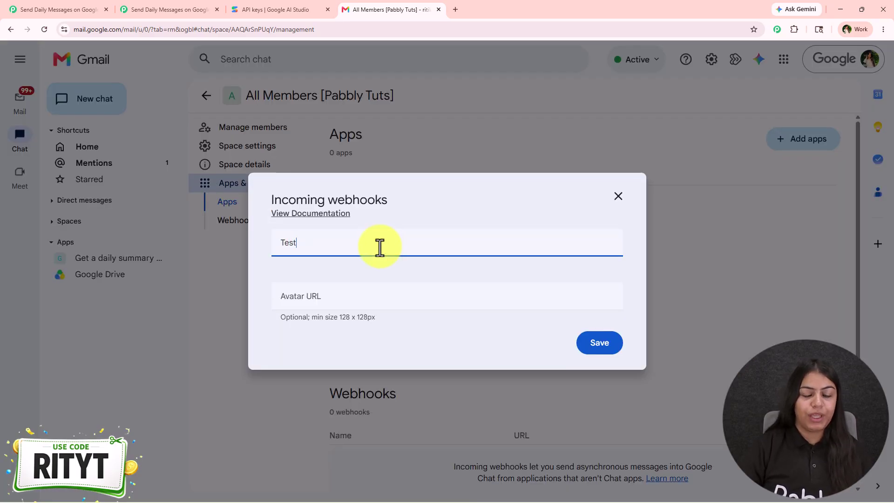
{"action": "left_click", "coordinate": [341, 300]}
{"action": "left_click", "coordinate": [604, 346]}
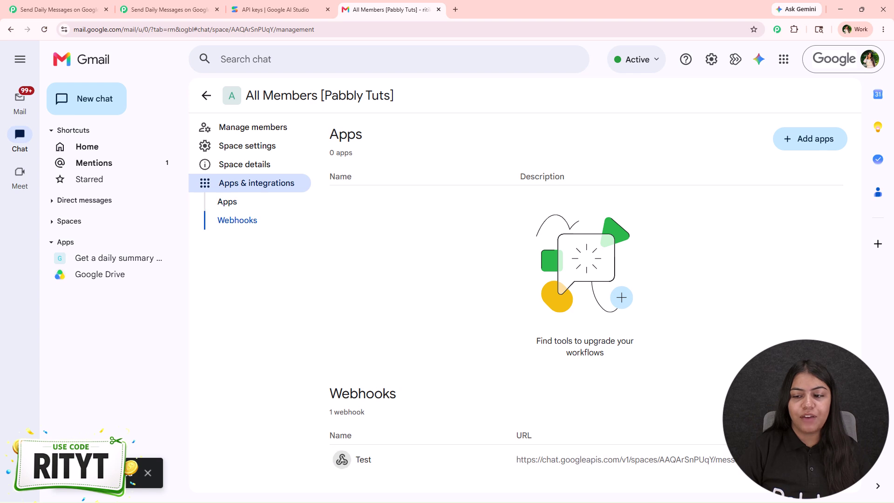
Step: Paste the Test webhook's URL into the Chat Webhook URL field of the Google Chat Hangout action in Pabbly Connect
{"action": "left_click", "coordinate": [210, 9]}
{"action": "left_click", "coordinate": [552, 252]}
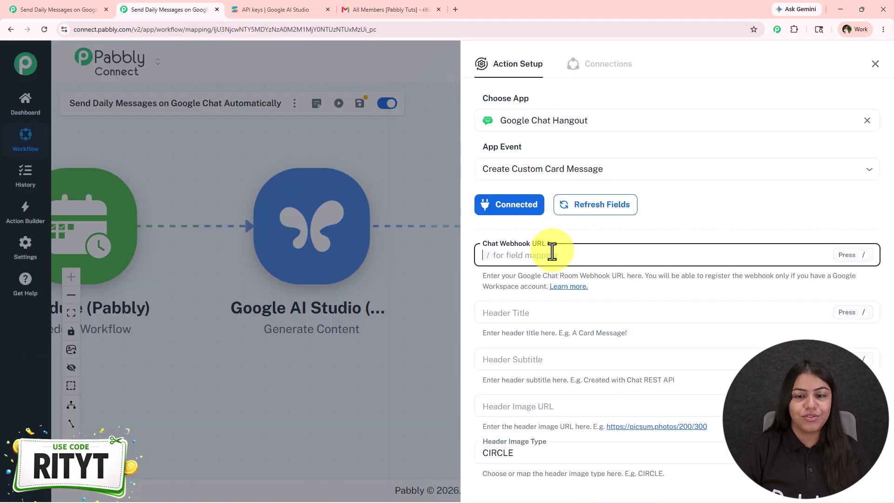
{"action": "key", "text": "ctrl+v"}
Step: Map the card message's Text to the Gemini step's "candidates 0 content parts 0 text" value
{"action": "scroll", "coordinate": [650, 233], "scroll_direction": "down", "scroll_amount": 4}
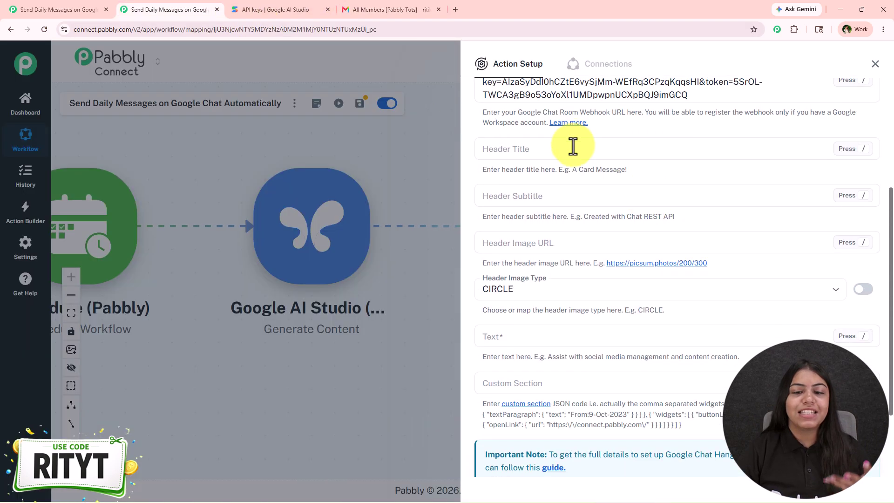
{"action": "scroll", "coordinate": [574, 330], "scroll_direction": "down", "scroll_amount": 2}
{"action": "scroll", "coordinate": [577, 350], "scroll_direction": "up", "scroll_amount": 1}
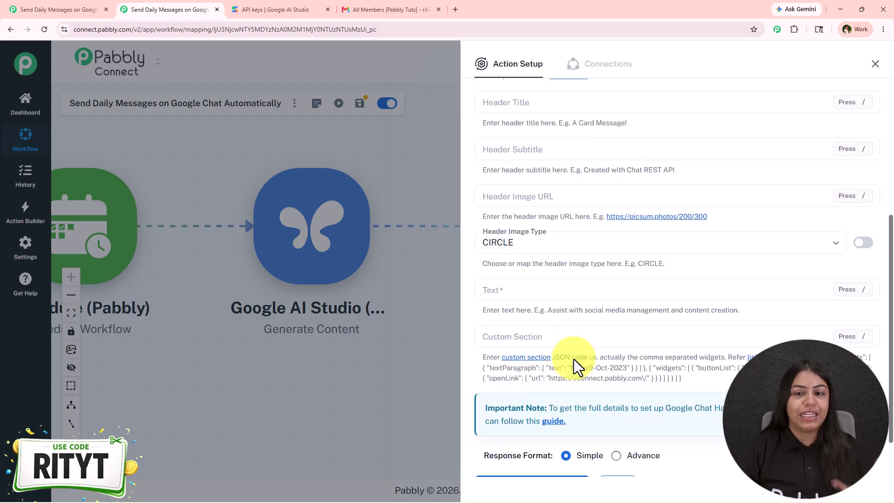
{"action": "scroll", "coordinate": [573, 359], "scroll_direction": "up", "scroll_amount": 2}
{"action": "scroll", "coordinate": [574, 359], "scroll_direction": "down", "scroll_amount": 2}
{"action": "left_click", "coordinate": [518, 295]}
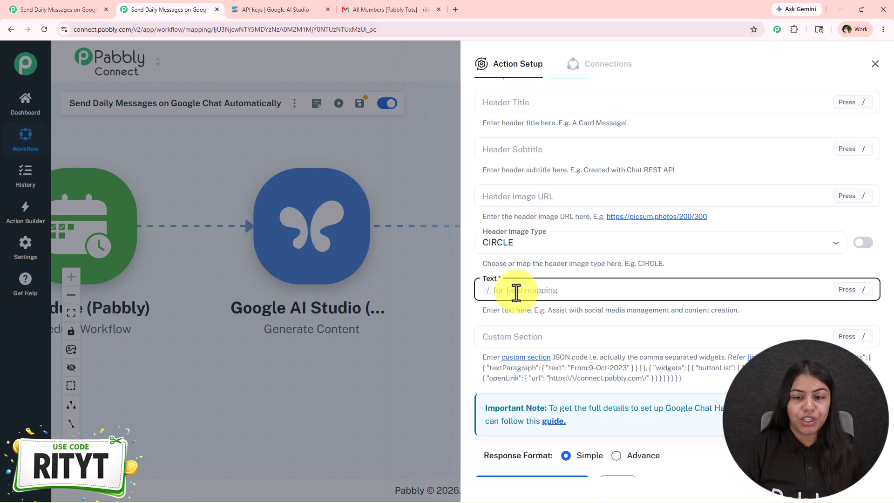
{"action": "scroll", "coordinate": [516, 315], "scroll_direction": "up", "scroll_amount": 1}
{"action": "scroll", "coordinate": [536, 144], "scroll_direction": "down", "scroll_amount": 2}
{"action": "scroll", "coordinate": [577, 196], "scroll_direction": "up", "scroll_amount": 2}
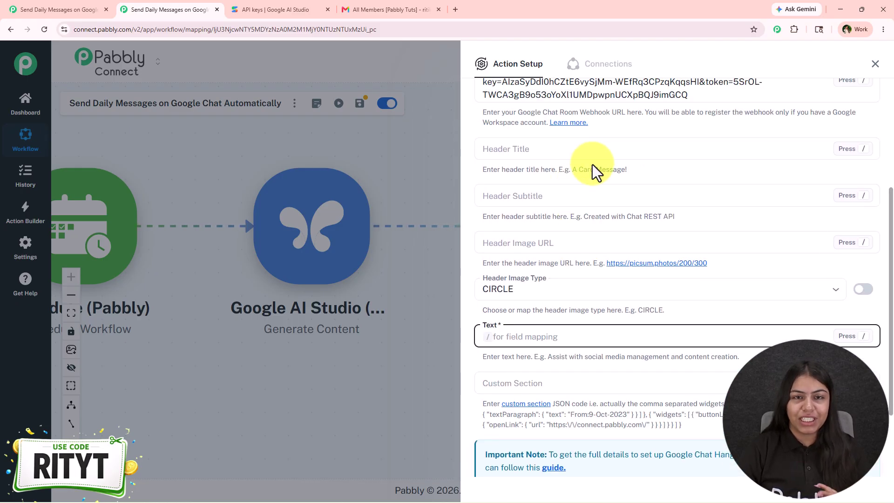
{"action": "scroll", "coordinate": [592, 170], "scroll_direction": "down", "scroll_amount": 1}
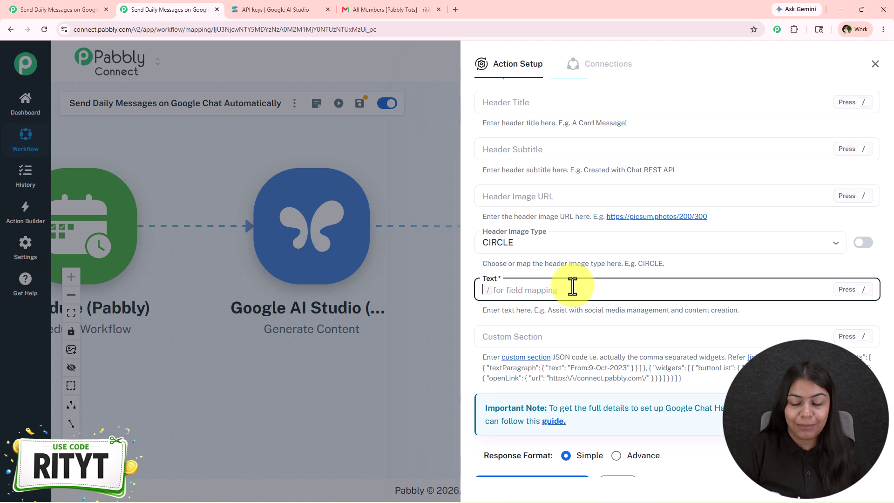
{"action": "type", "text": "/"}
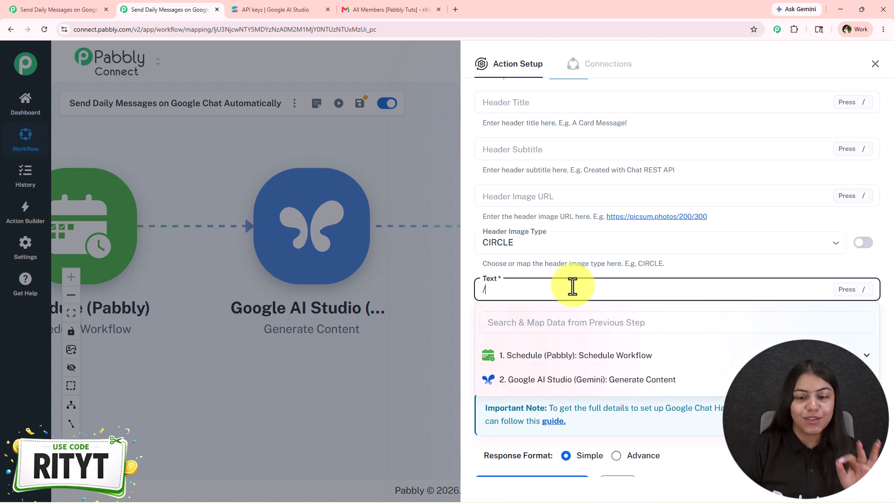
{"action": "left_click", "coordinate": [561, 381]}
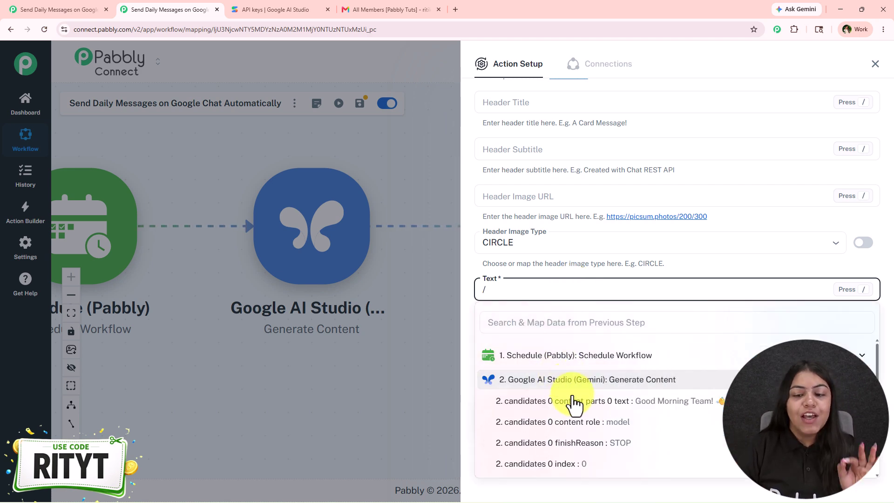
{"action": "left_click", "coordinate": [574, 401]}
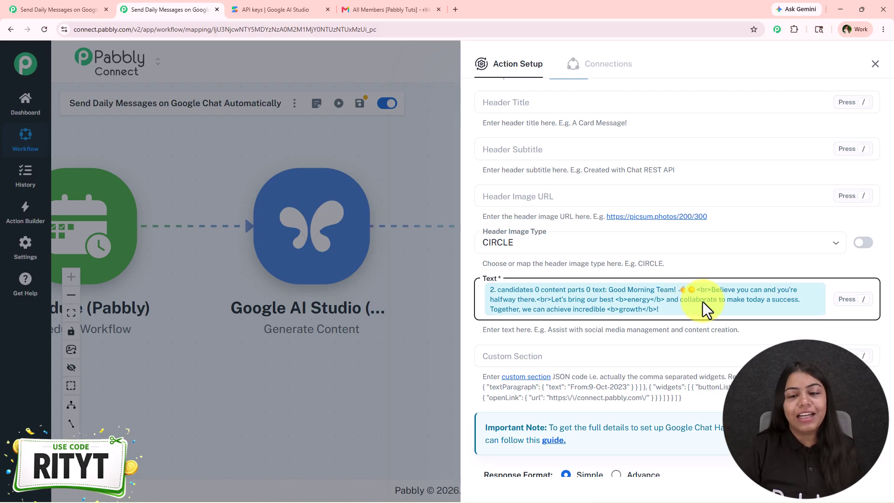
Step: Save the Google Chat Hangout action and send a test request in the Simple response format
{"action": "scroll", "coordinate": [573, 354], "scroll_direction": "down", "scroll_amount": 2}
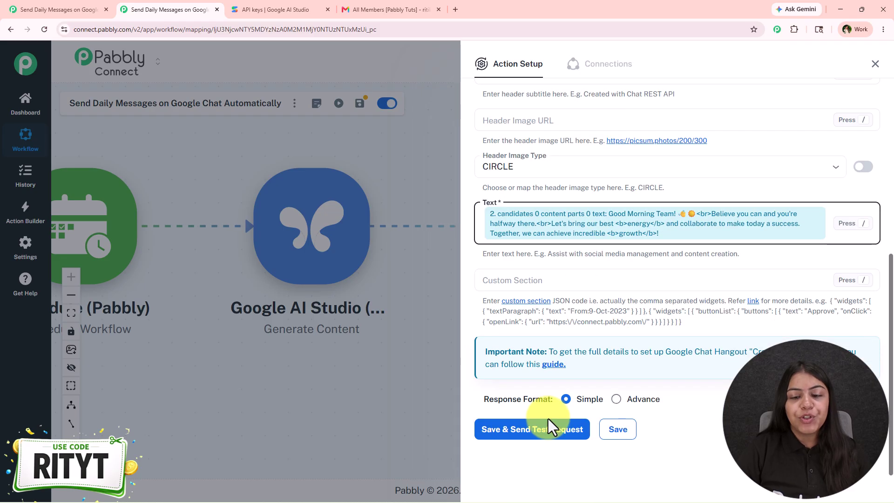
{"action": "left_click", "coordinate": [546, 429]}
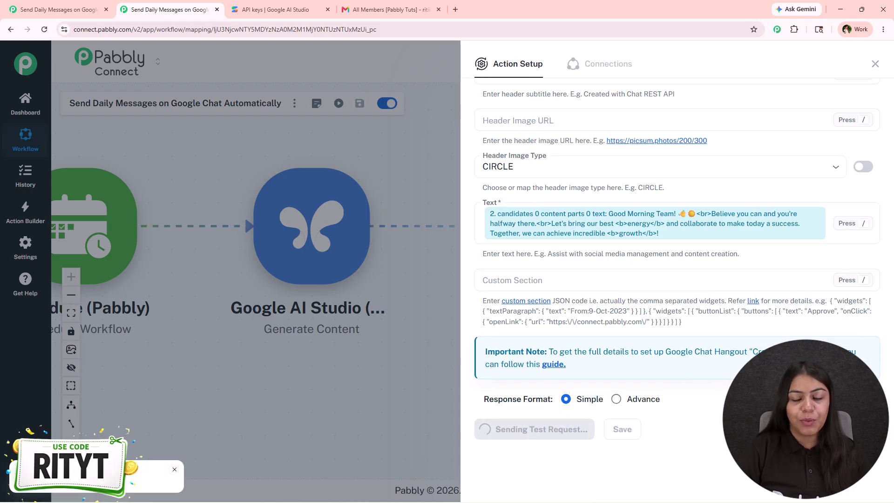
Step: Review the received test response, and switch to Google Chat to check the message posted in the All Members [Pabbly Tuts] space
{"action": "scroll", "coordinate": [659, 382], "scroll_direction": "down", "scroll_amount": 2}
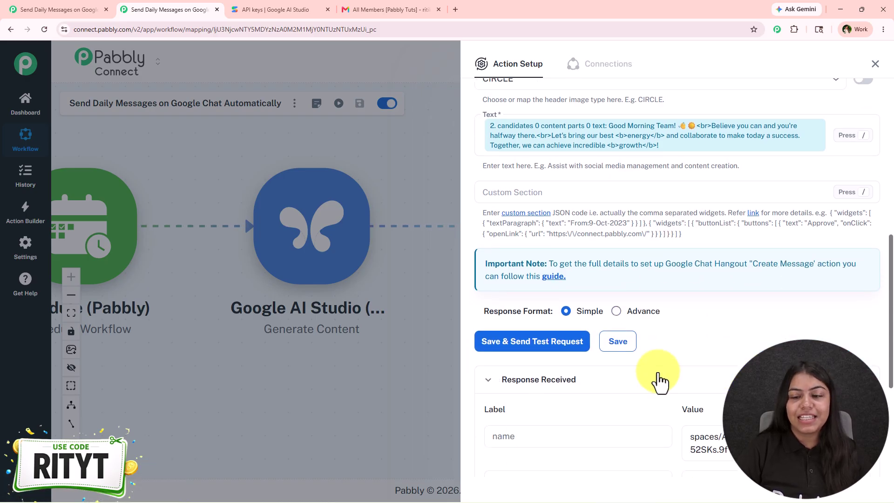
{"action": "scroll", "coordinate": [659, 382], "scroll_direction": "down", "scroll_amount": 3}
{"action": "left_click", "coordinate": [372, 9]}
{"action": "left_click", "coordinate": [206, 95]}
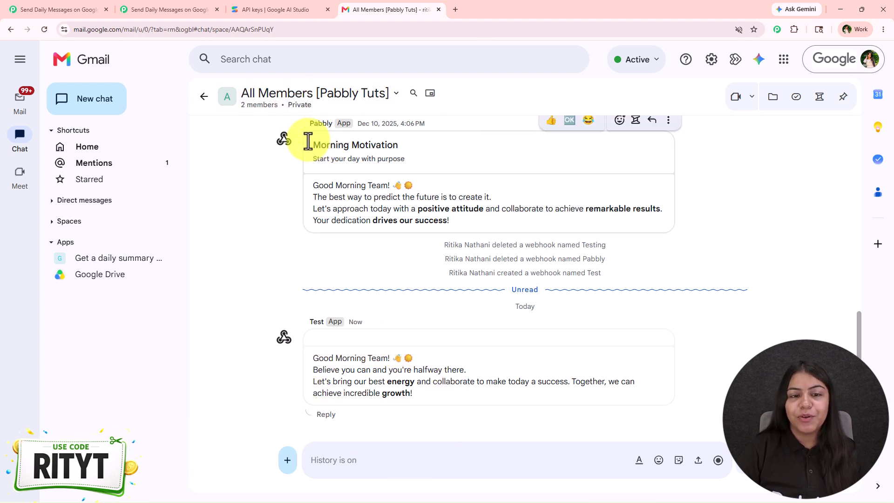
Step: Copy "Morning Motivation" from the earlier chat card into the Header Title field in Pabbly Connect, and save and send another test request
{"action": "left_click_drag", "start_coordinate": [308, 141], "coordinate": [418, 140]}
{"action": "key", "text": "ctrl+c"}
{"action": "left_click", "coordinate": [193, 9]}
{"action": "scroll", "coordinate": [576, 235], "scroll_direction": "up", "scroll_amount": 10}
{"action": "left_click", "coordinate": [531, 266]}
{"action": "key", "text": "ctrl+v"}
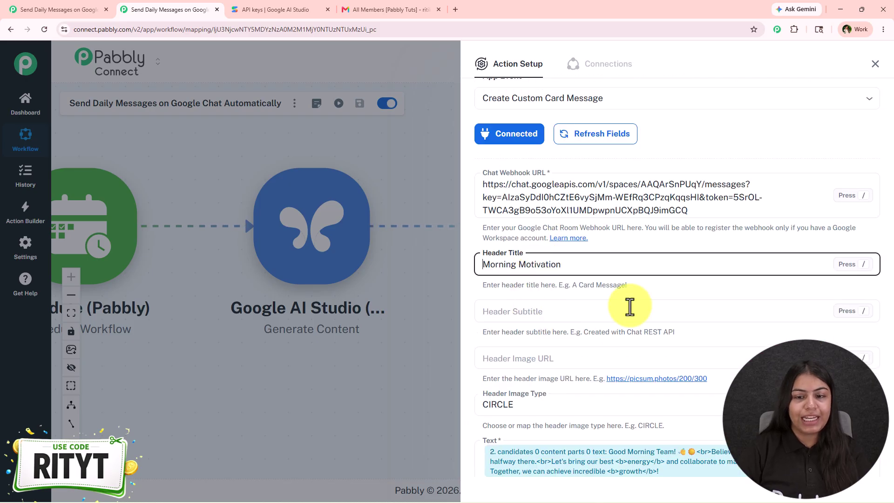
{"action": "scroll", "coordinate": [518, 333], "scroll_direction": "down", "scroll_amount": 6}
{"action": "left_click", "coordinate": [521, 396]}
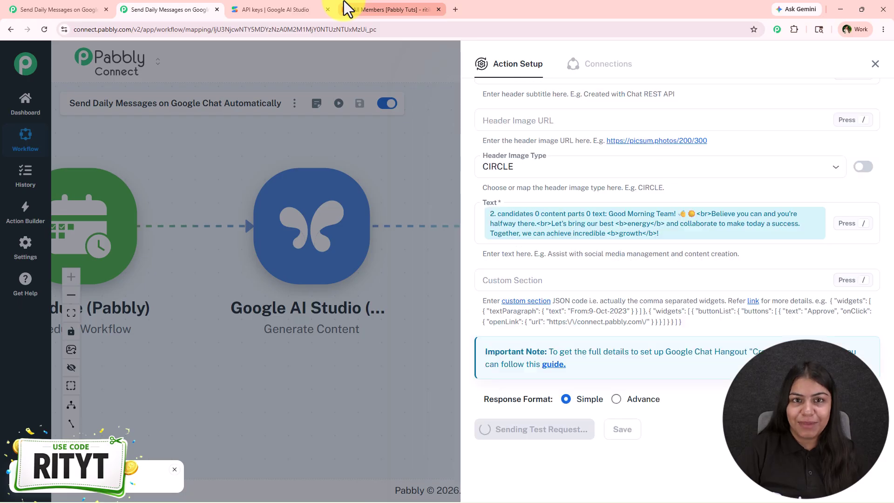
Step: Switch to Google Chat and compare the new Test card's header and text with the title and subtitle of the earlier Pabbly card
{"action": "left_click", "coordinate": [345, 1]}
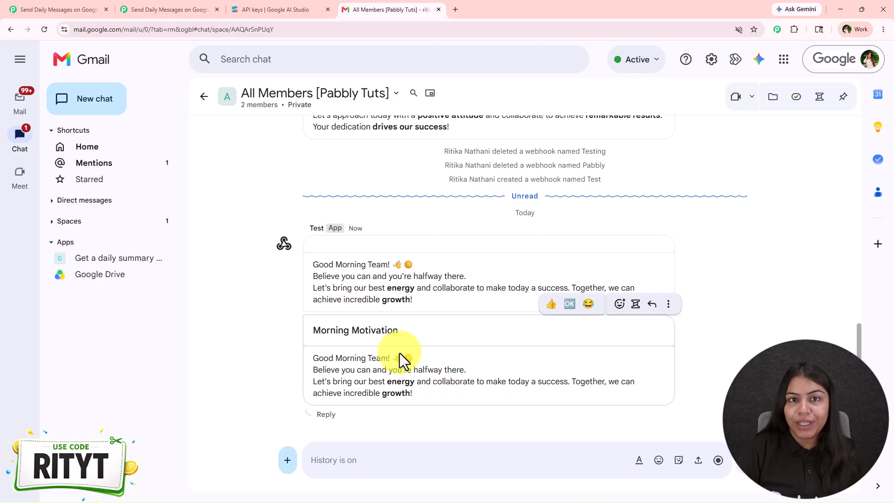
{"action": "left_click_drag", "start_coordinate": [401, 340], "coordinate": [254, 328]}
{"action": "left_click_drag", "start_coordinate": [397, 401], "coordinate": [310, 361]}
{"action": "scroll", "coordinate": [319, 359], "scroll_direction": "up", "scroll_amount": 5}
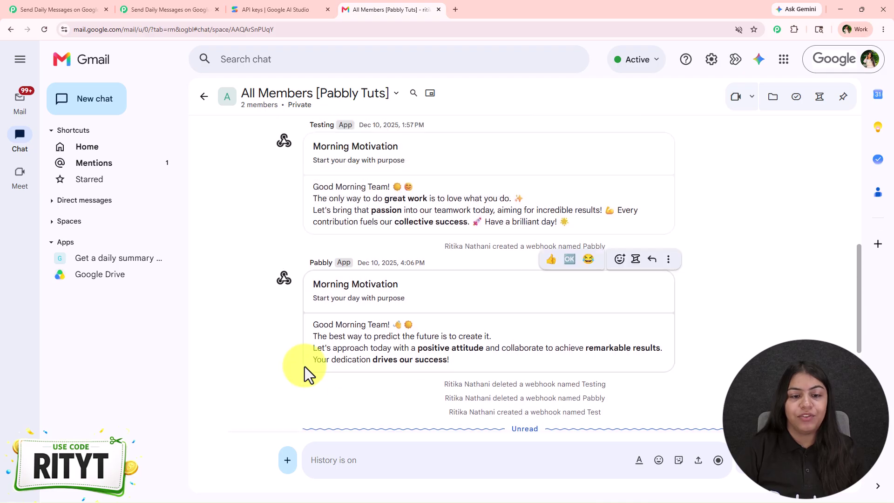
{"action": "left_click_drag", "start_coordinate": [415, 301], "coordinate": [309, 299]}
{"action": "left_click", "coordinate": [301, 325]}
{"action": "scroll", "coordinate": [303, 327], "scroll_direction": "down", "scroll_amount": 6}
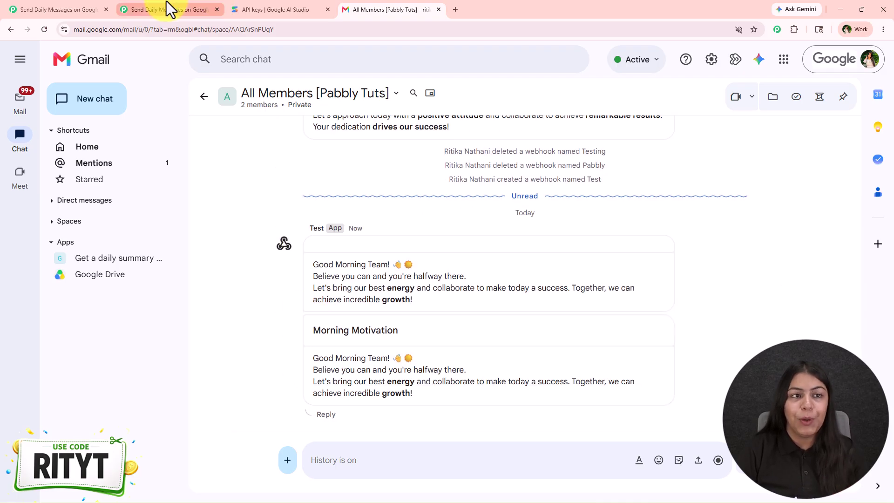
Step: Switch back to Pabbly Connect and close the Google Chat Hangout action setup to return to the workflow canvas
{"action": "left_click", "coordinate": [167, 8]}
{"action": "left_click", "coordinate": [876, 64]}
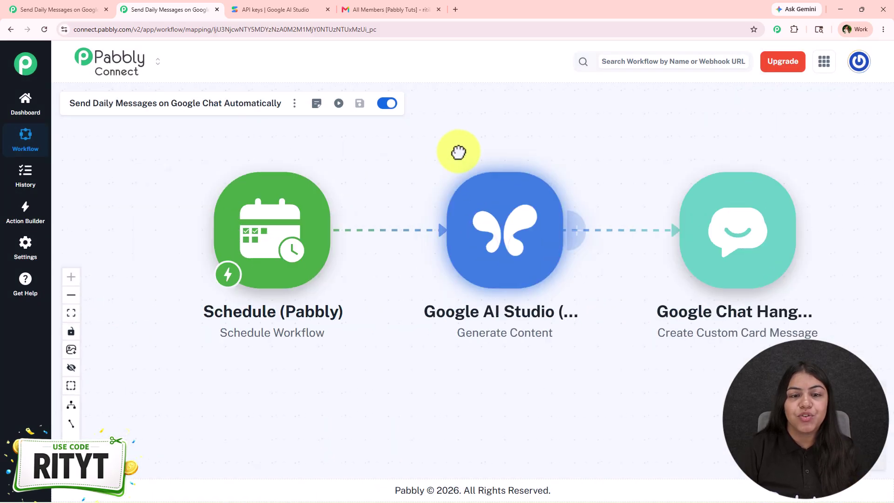